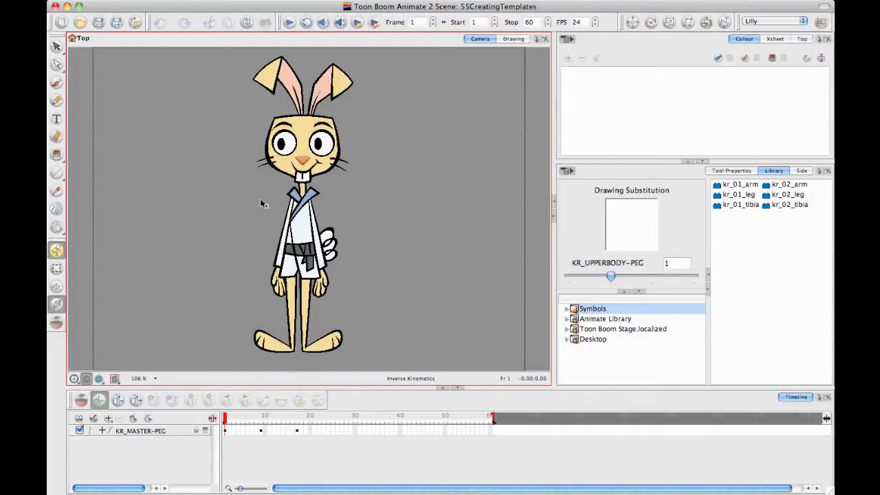
Step: Expand KR_MASTER-PEG in an enlarged timeline, examine the rabbit's layer hierarchy, and collapse it again
left_click(91, 431)
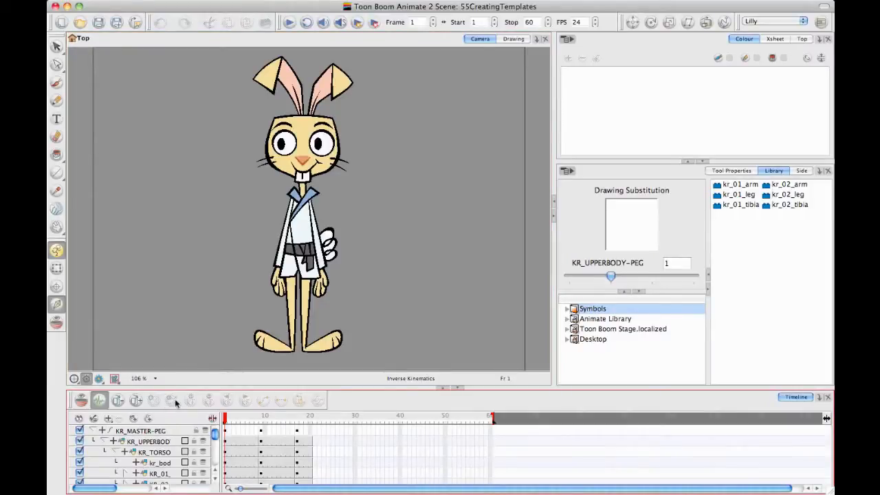
left_click_drag(180, 388, 200, 271)
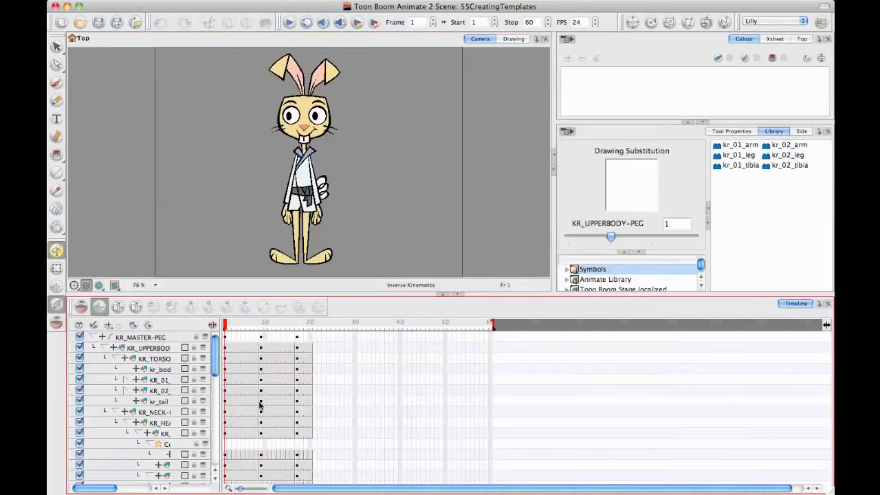
left_click_drag(220, 349, 281, 349)
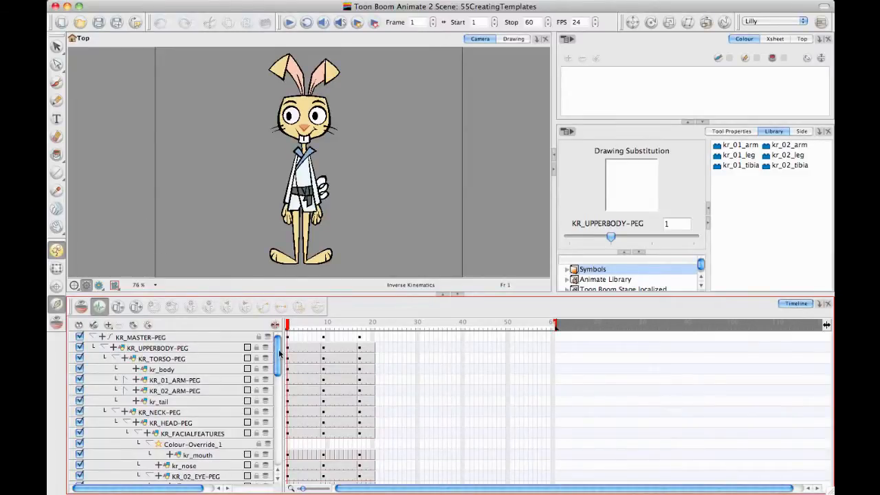
scroll(281, 353, "down", 3)
scroll(283, 355, "up", 3)
left_click(91, 337)
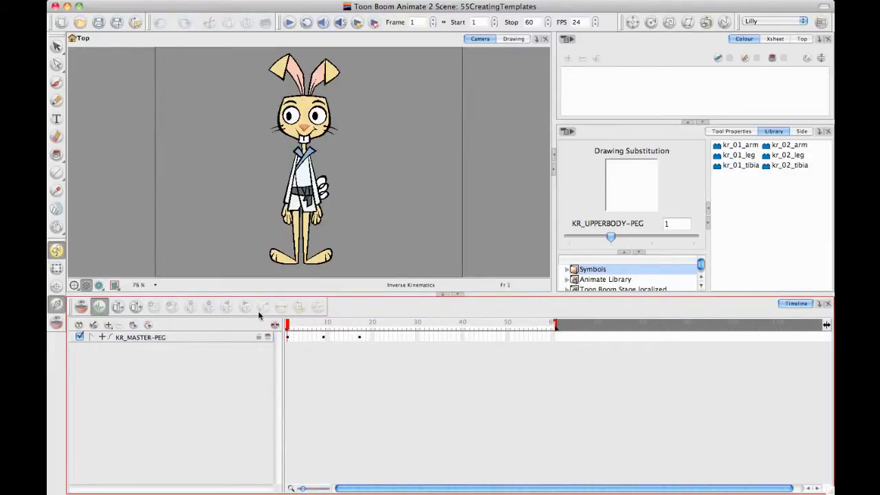
left_click_drag(281, 328, 238, 347)
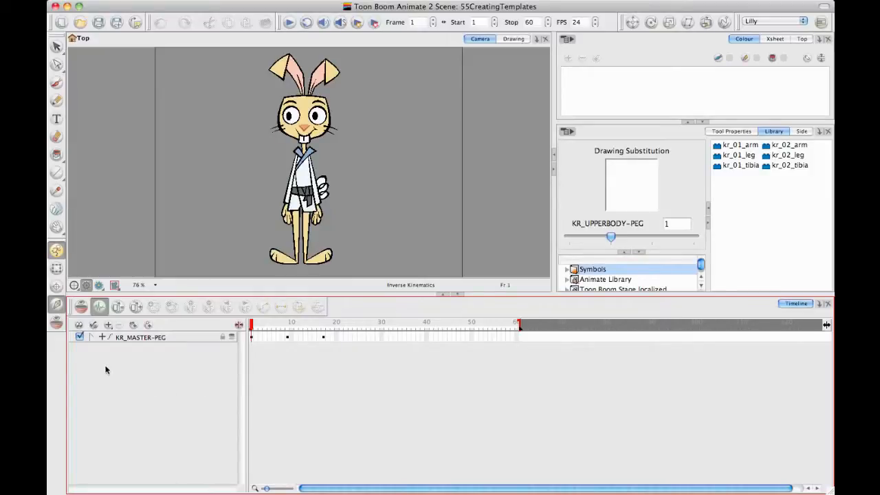
Step: Activate the Transform tool and select the whole rabbit through the collapsed KR_MASTER-PEG layer
left_click(91, 337)
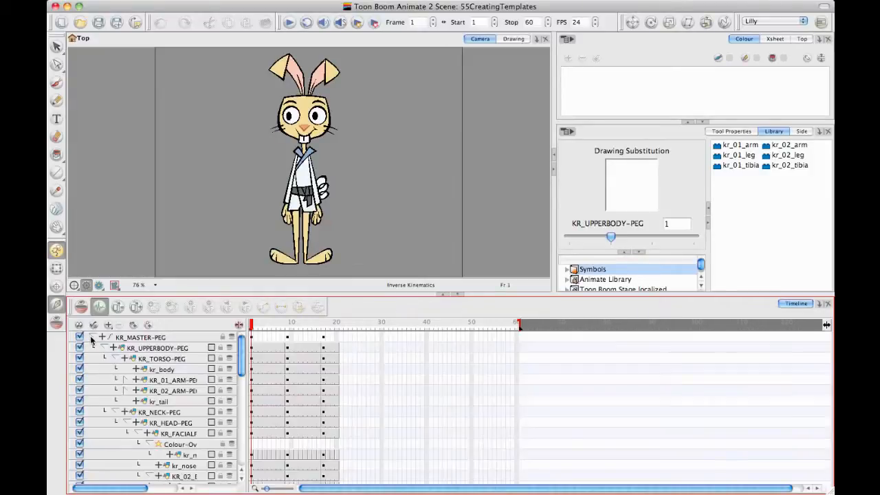
left_click(122, 337)
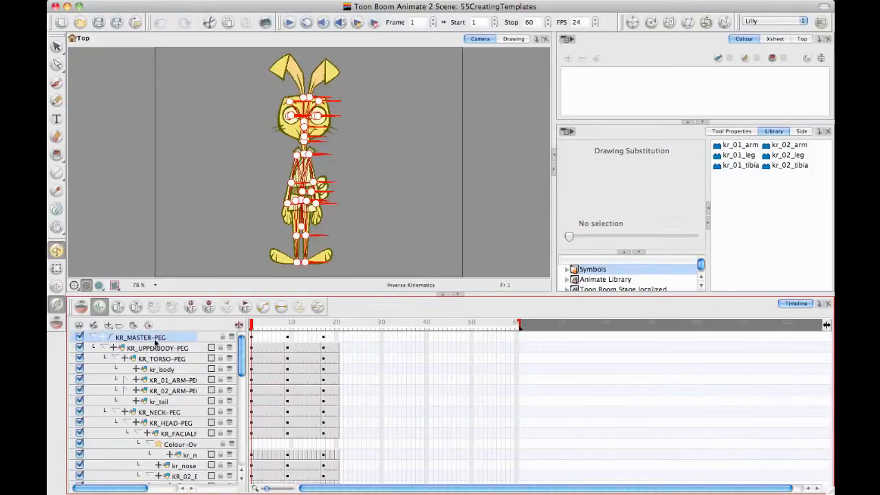
left_click(56, 269)
left_click(142, 213)
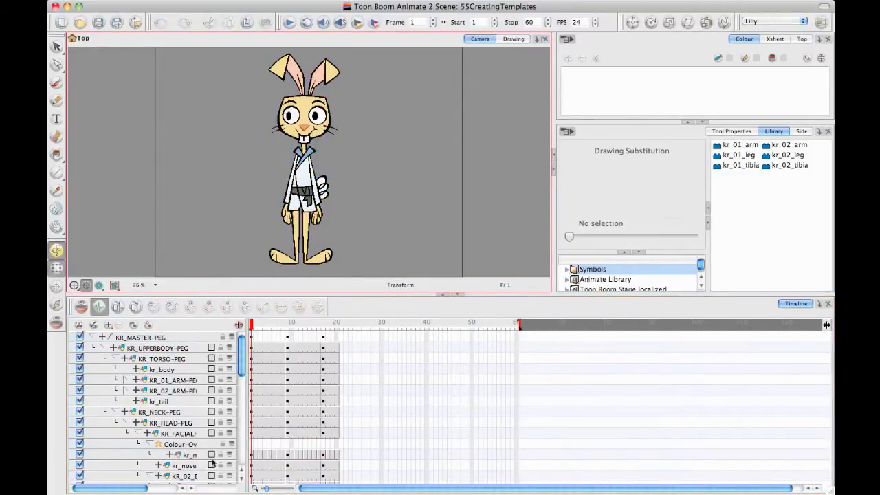
left_click_drag(243, 369, 253, 337)
left_click(93, 337)
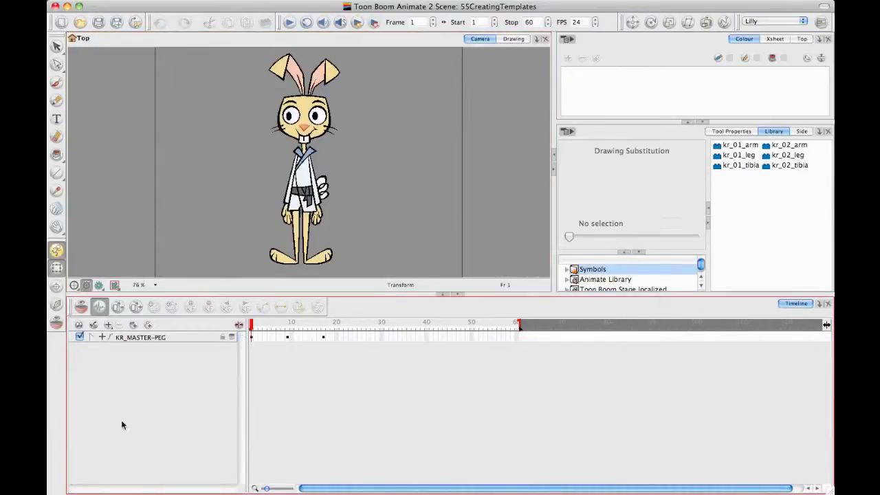
left_click(169, 337)
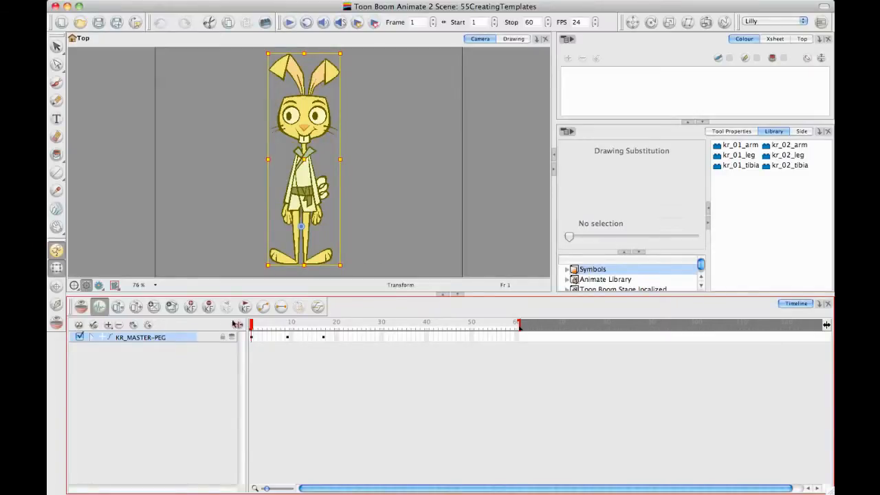
Step: Enlarge the camera view, scrub through frames 1 to 10 to review the rabbit's poses, and return to frame 1
left_click_drag(258, 295, 268, 376)
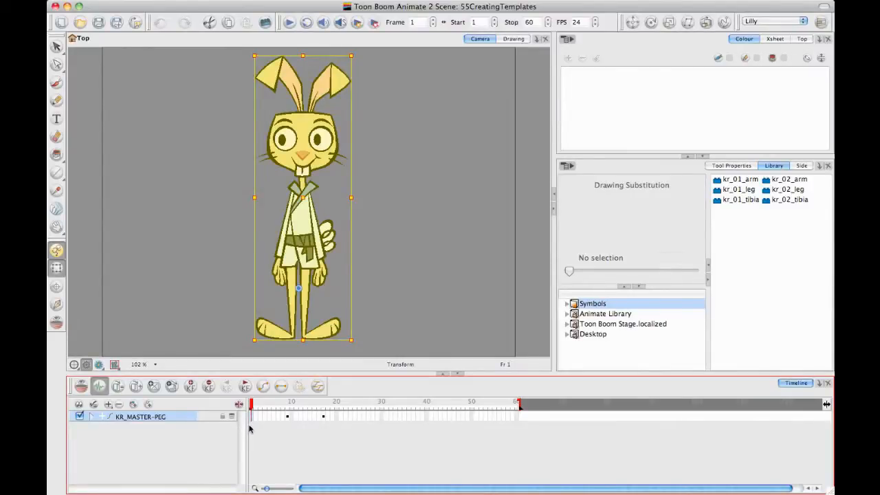
left_click(371, 341)
left_click(274, 410)
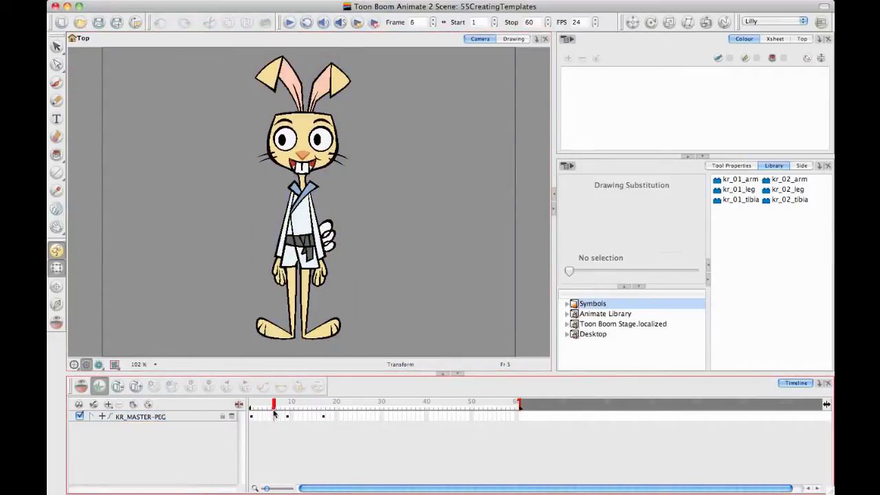
left_click_drag(274, 409, 292, 410)
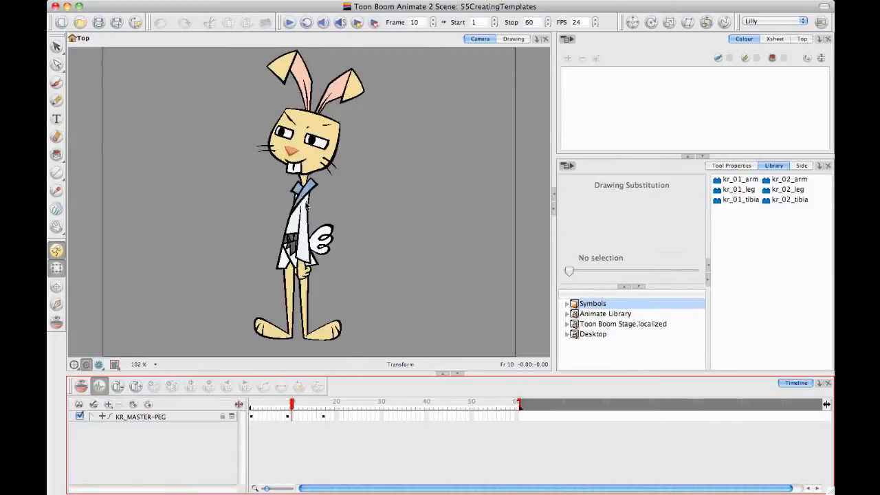
left_click(289, 405)
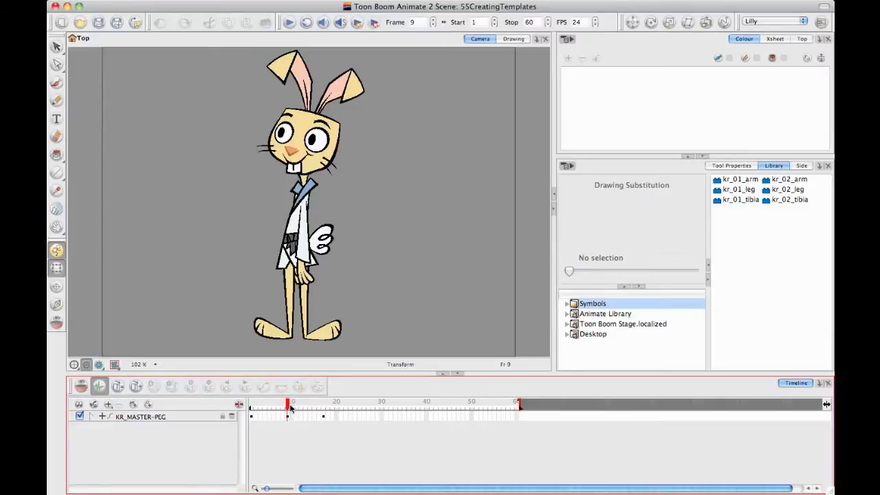
left_click_drag(288, 407, 251, 411)
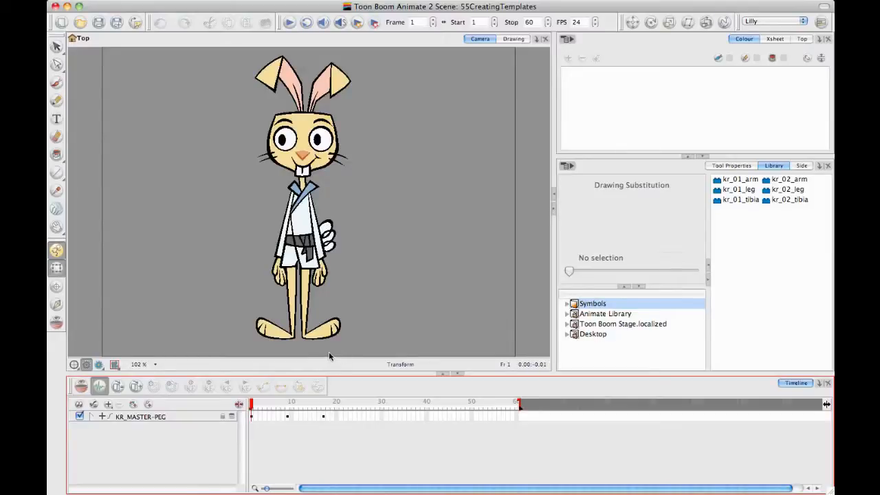
Step: Select the frame 1 cell of KR_MASTER-PEG in the timeline with its child layers collapsed
left_click(250, 414)
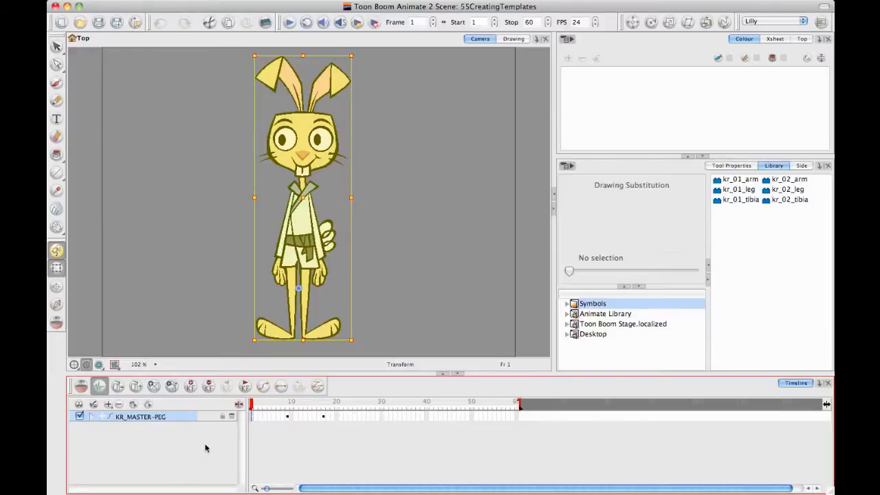
left_click(90, 418)
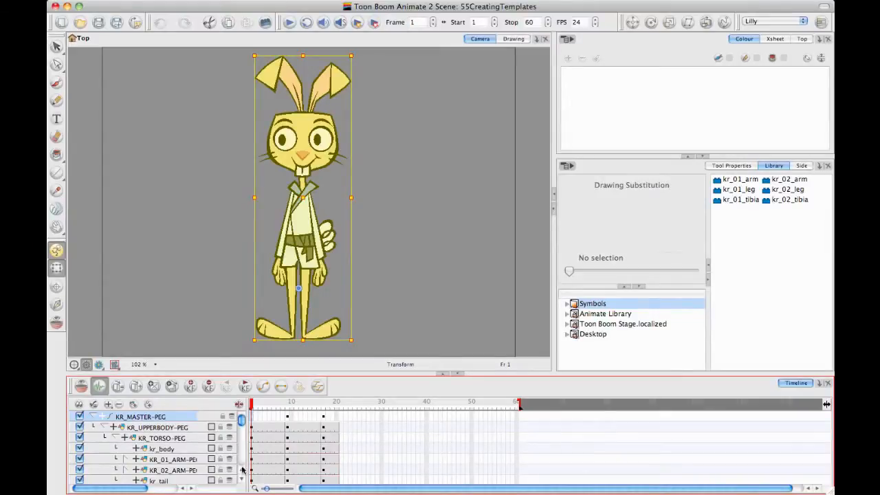
left_click_drag(248, 401, 263, 321)
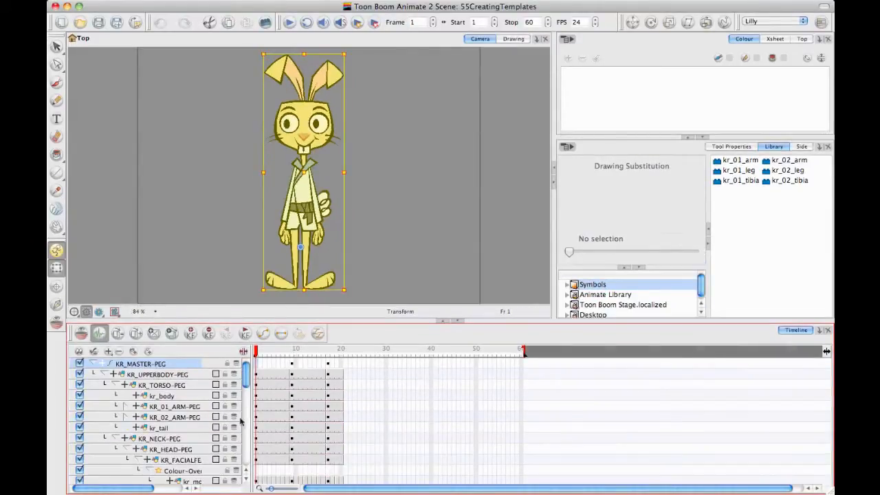
left_click(97, 365)
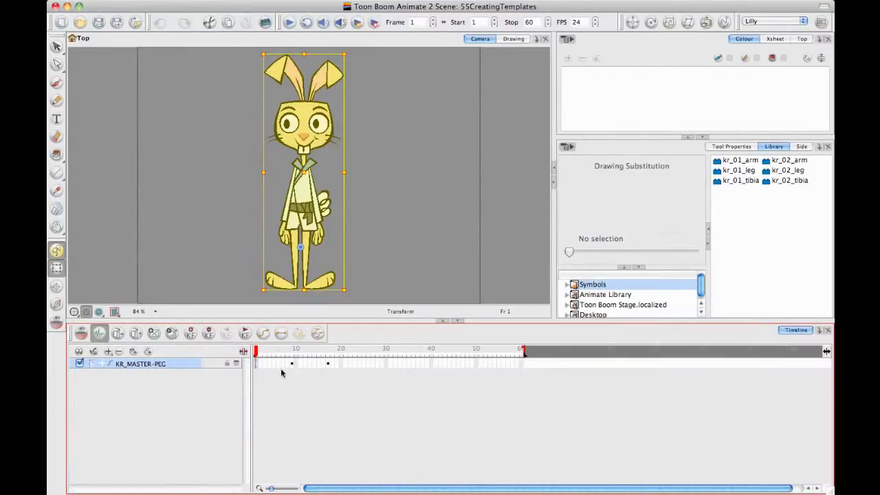
left_click(259, 364)
left_click(255, 365)
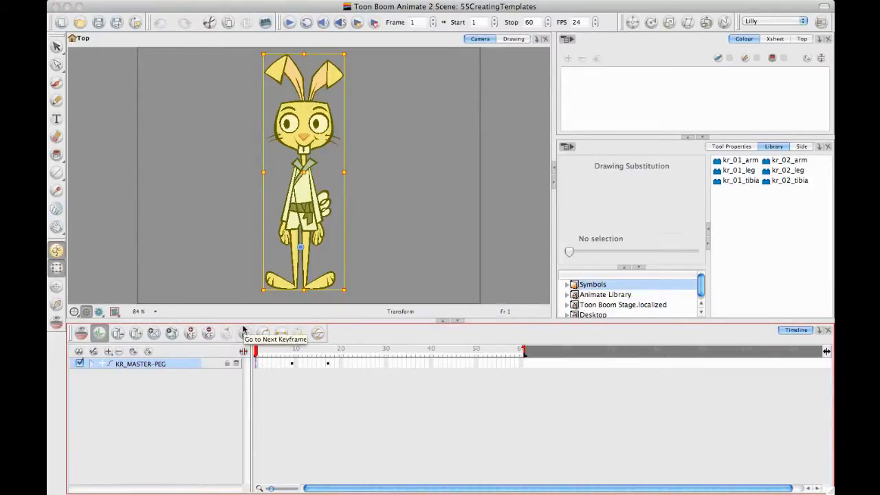
right_click(256, 366)
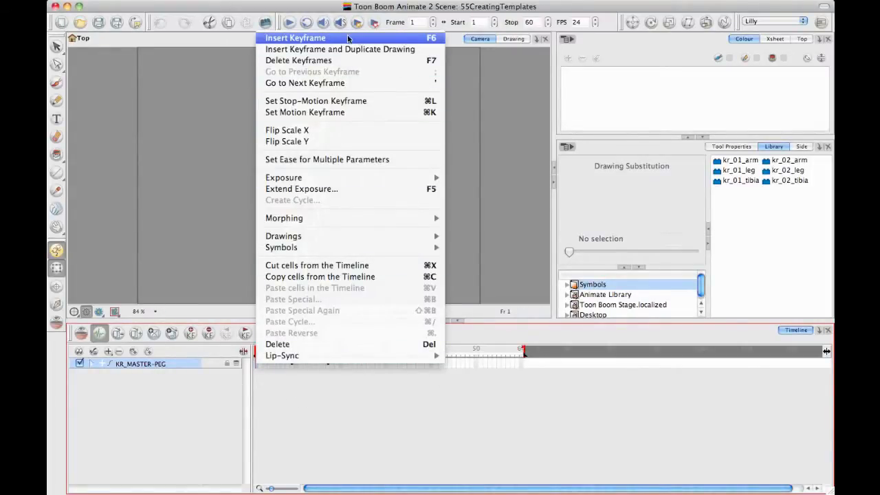
left_click(445, 393)
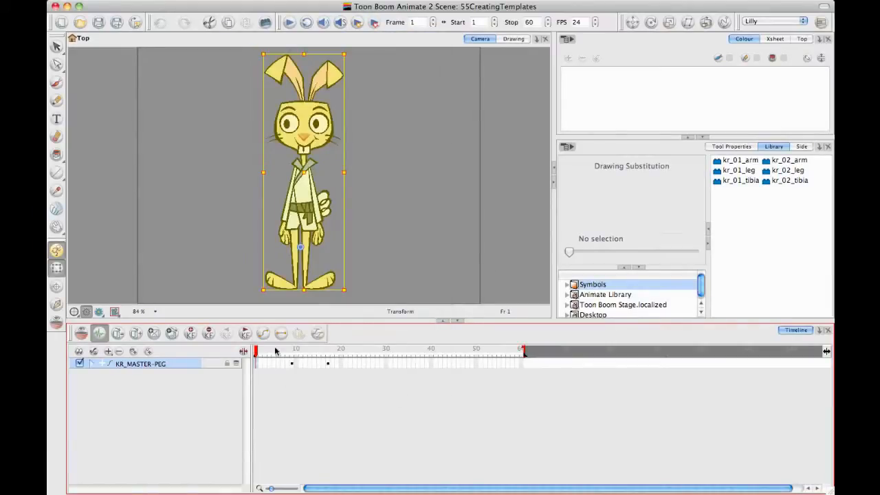
left_click_drag(256, 321, 256, 372)
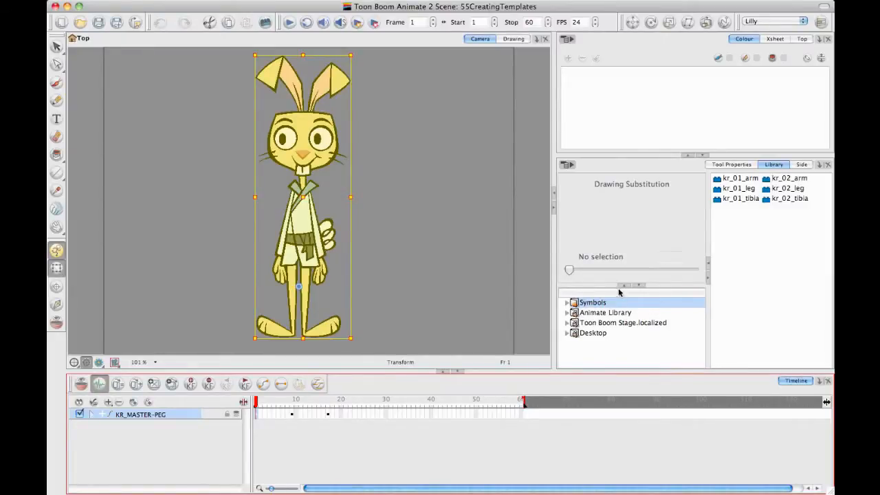
Step: Hide the Colour view to give the Library more room, and display the Symbols library's contents
left_click(688, 157)
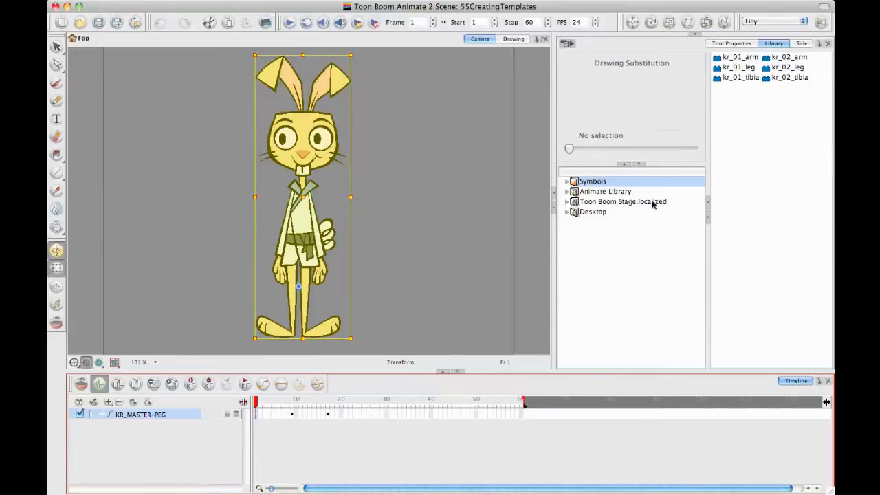
left_click_drag(664, 164, 664, 180)
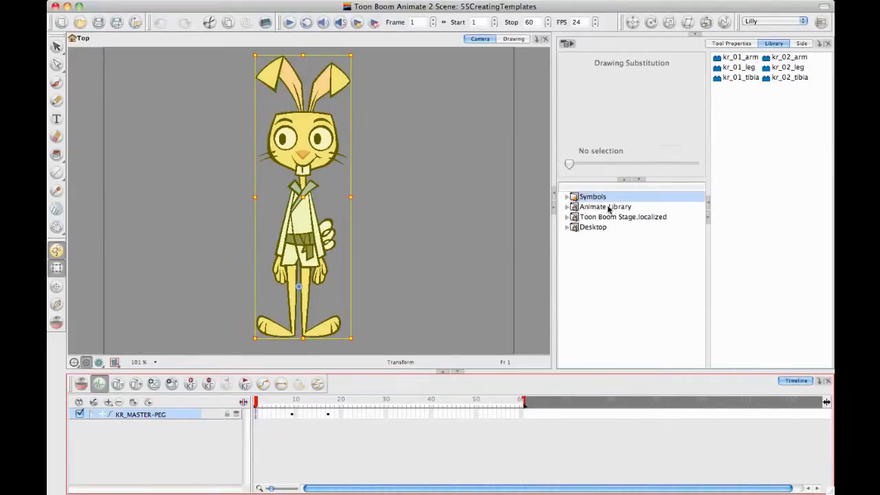
left_click(608, 208)
left_click(605, 217)
left_click(597, 228)
left_click(600, 199)
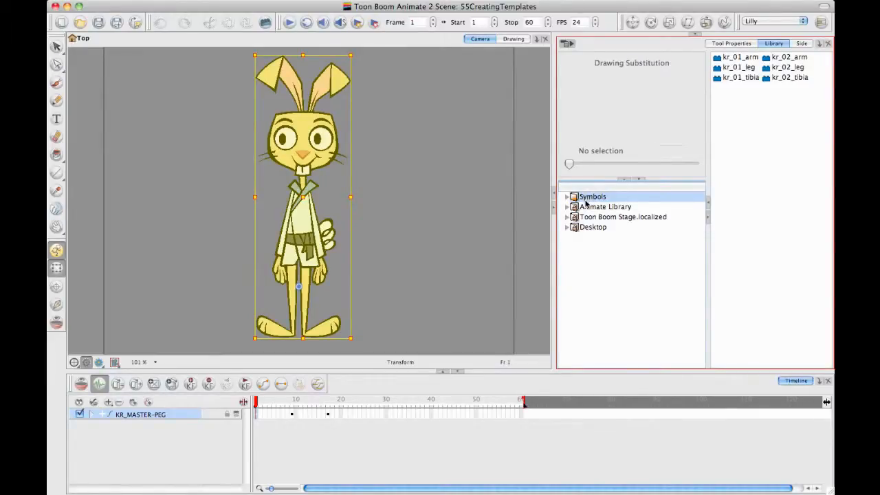
Step: Preview the rabbit's arm, leg and tibia symbols in the Symbols library
left_click(736, 59)
left_click(739, 67)
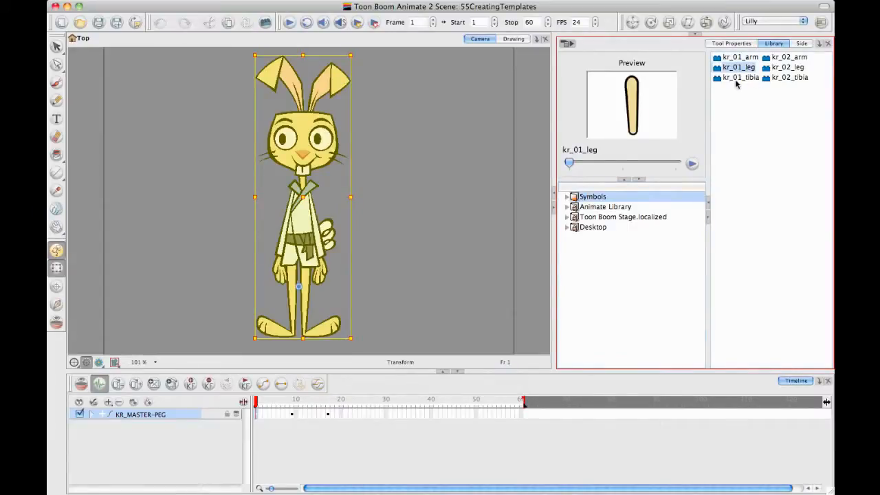
left_click(739, 79)
left_click(777, 79)
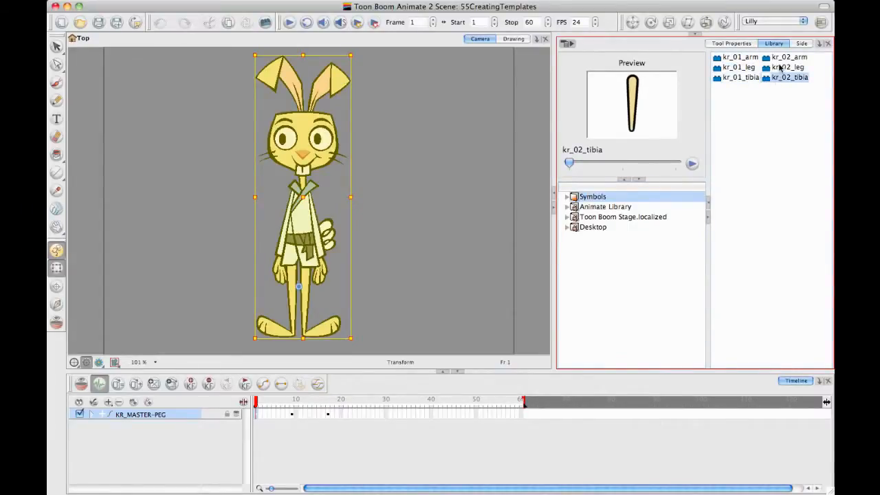
left_click(781, 68)
left_click(781, 58)
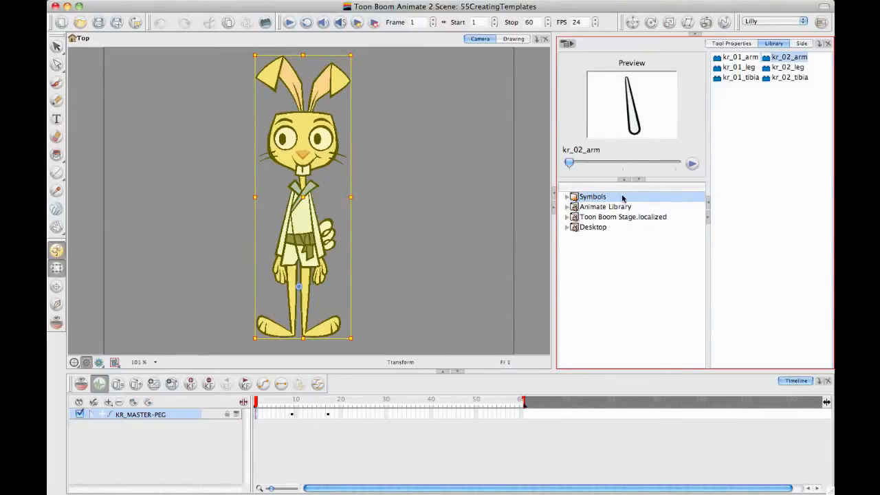
left_click(736, 79)
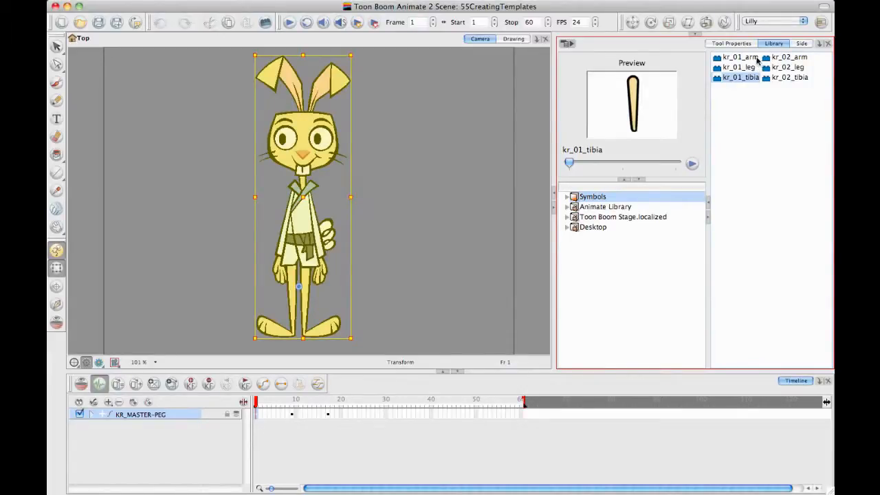
Step: Examine the templates stored in the Animate Library and Desktop libraries
left_click(636, 273)
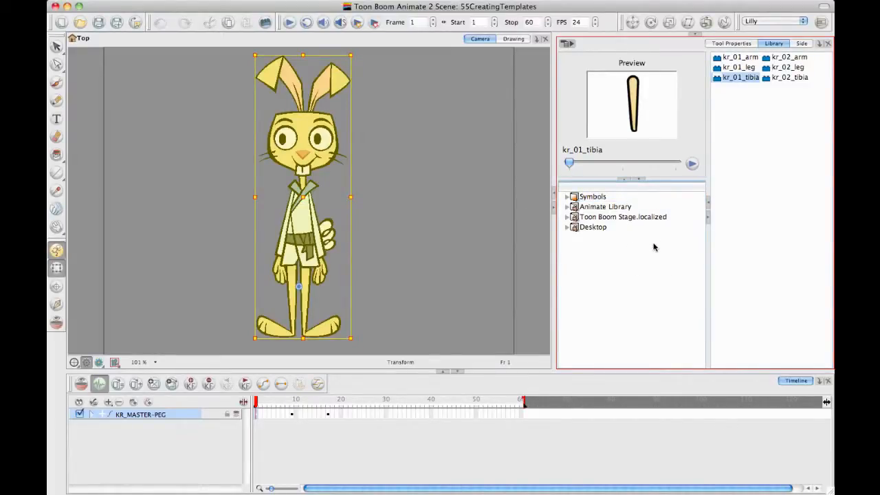
left_click(596, 207)
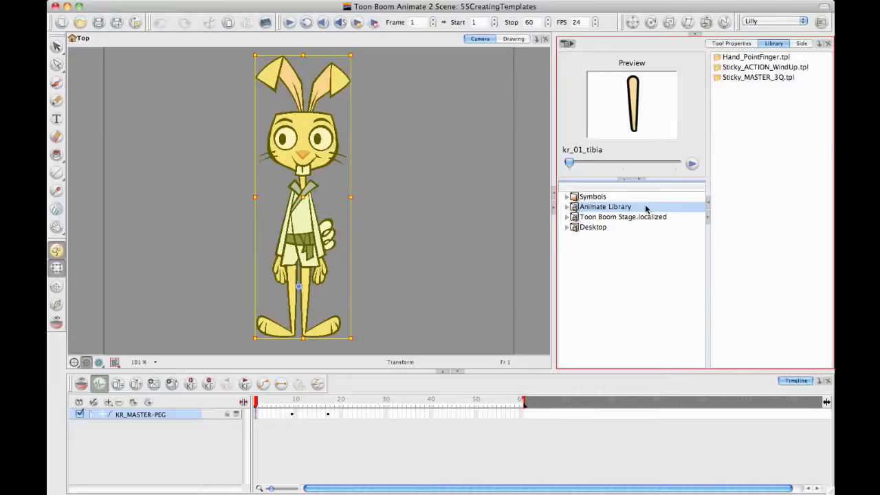
left_click(596, 229)
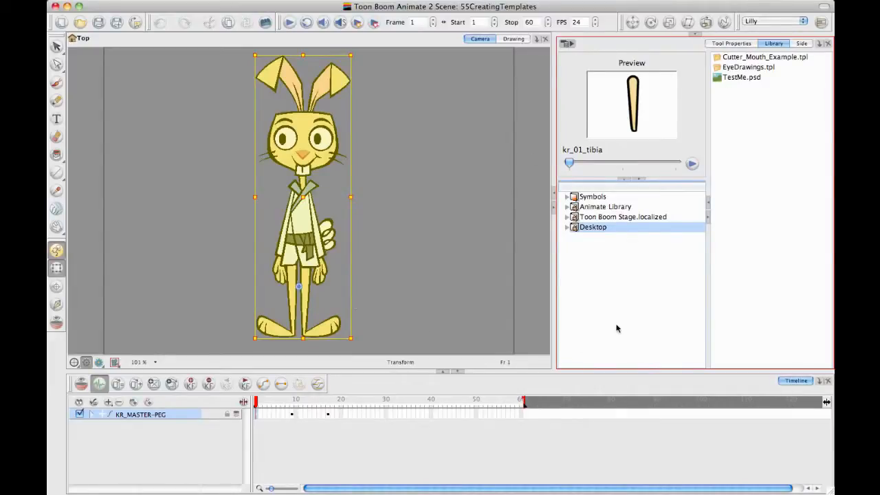
Step: Create a folder named SpecialLibrary in Documents and open it as a library
left_click(619, 249)
right_click(584, 243)
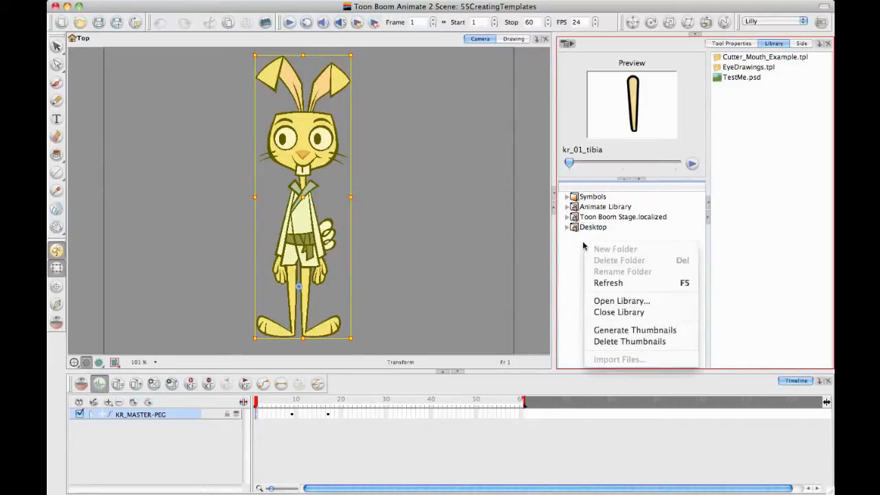
left_click(571, 303)
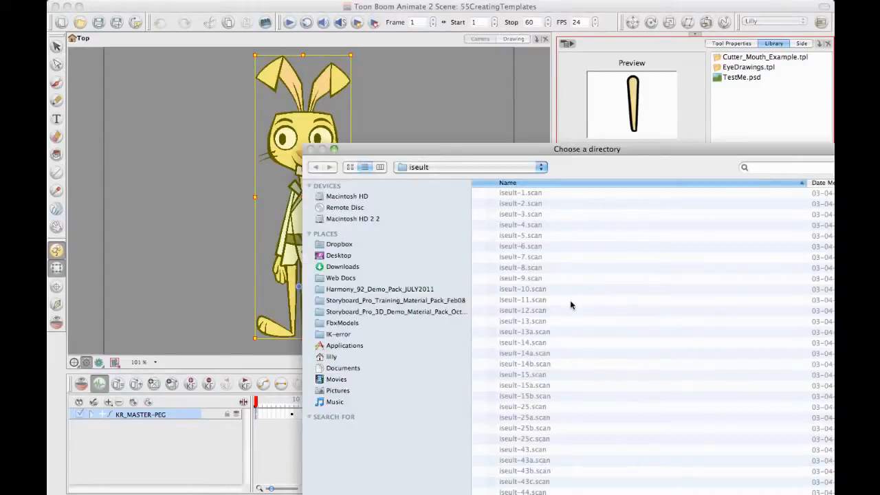
left_click_drag(585, 150, 472, 44)
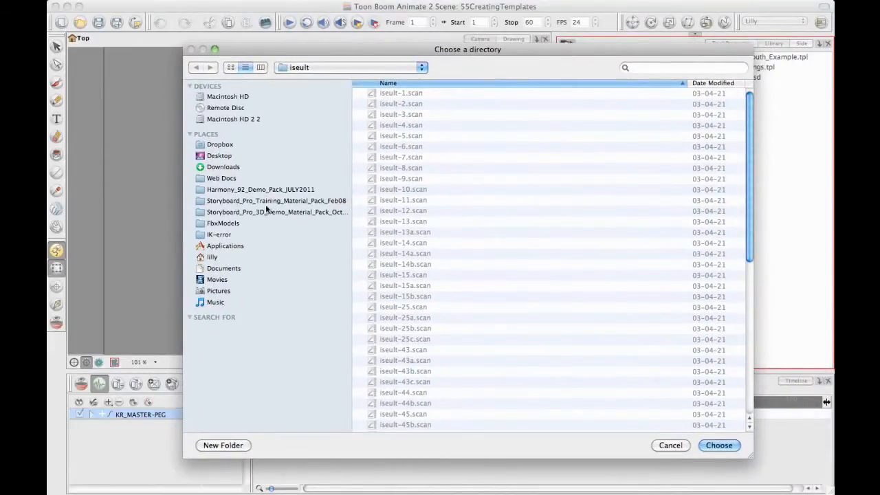
left_click(225, 269)
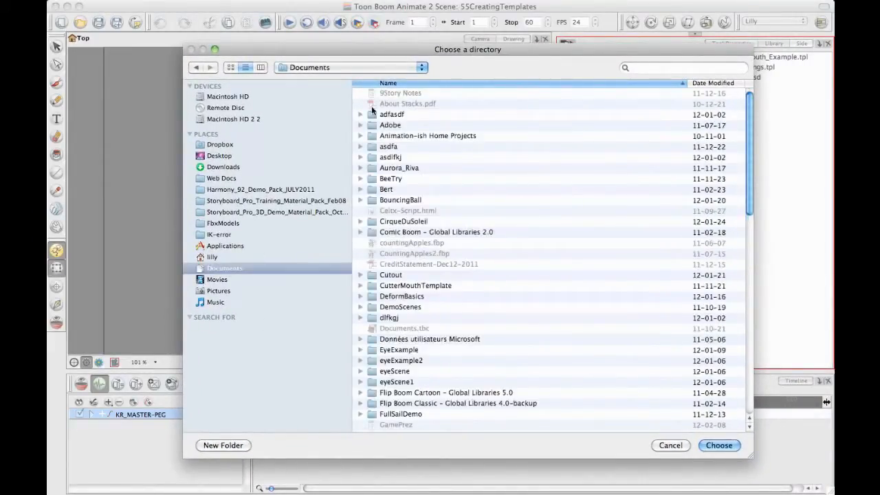
left_click(223, 446)
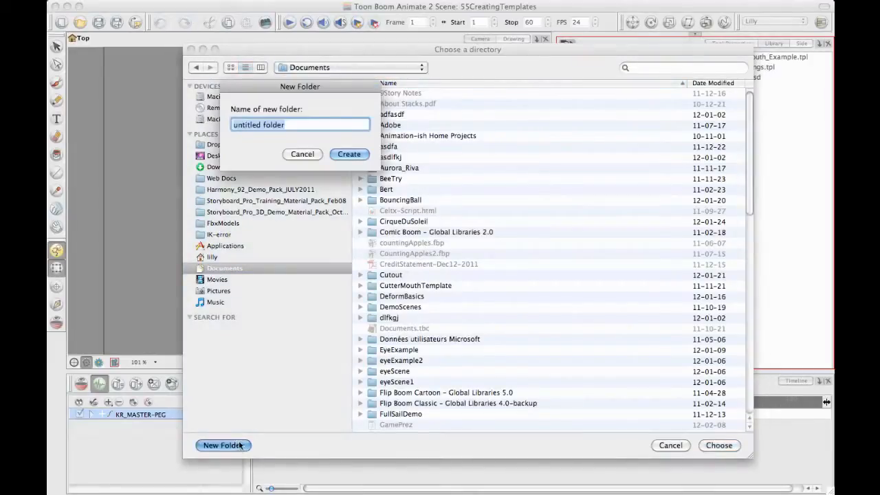
type("SpecialLibrary")
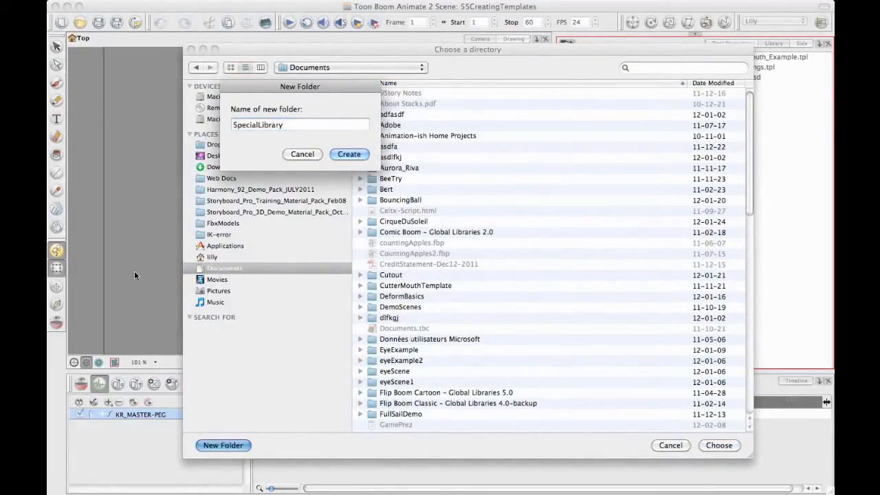
key("Return")
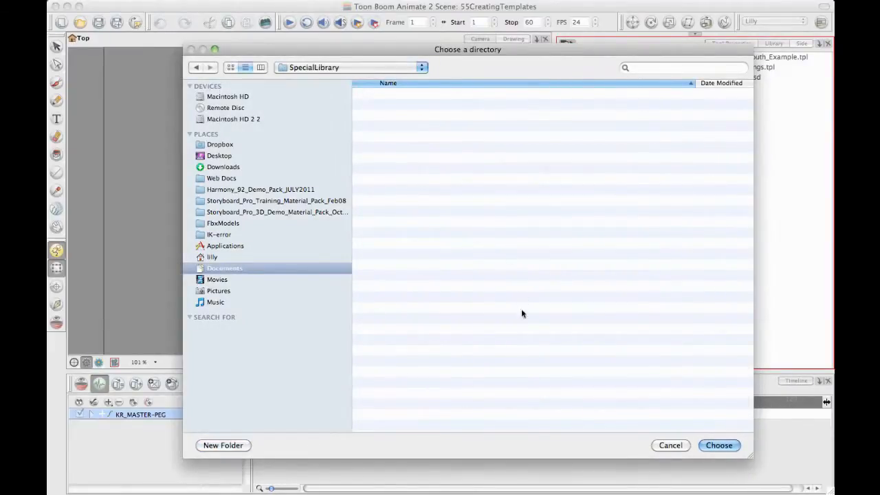
left_click(719, 445)
left_click(605, 237)
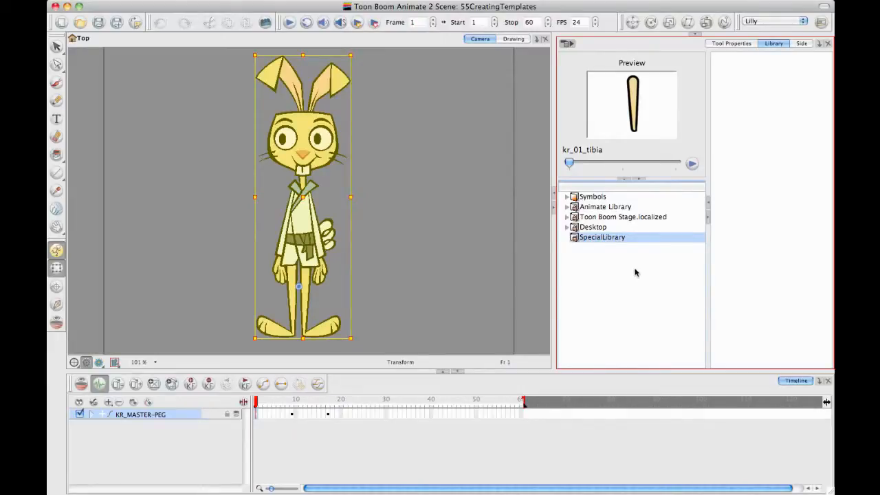
Step: Try to store KR_MASTER-PEG in SpecialLibrary as a template
right_click(601, 238)
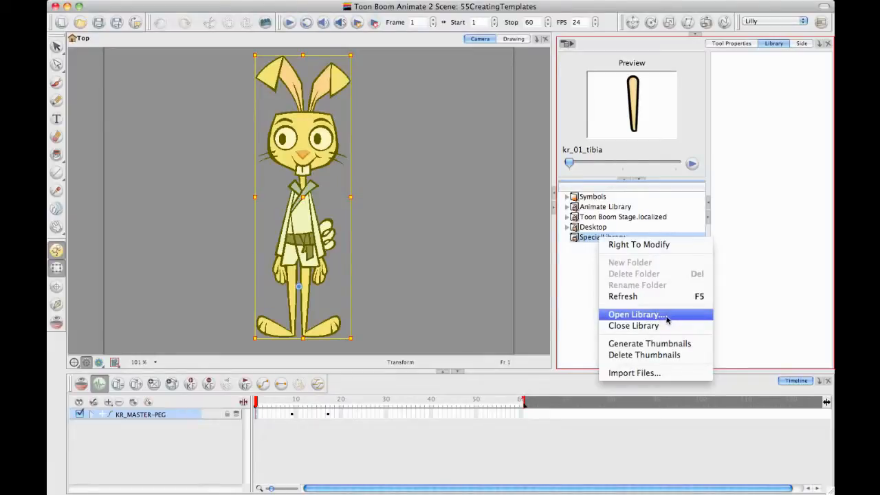
left_click(590, 303)
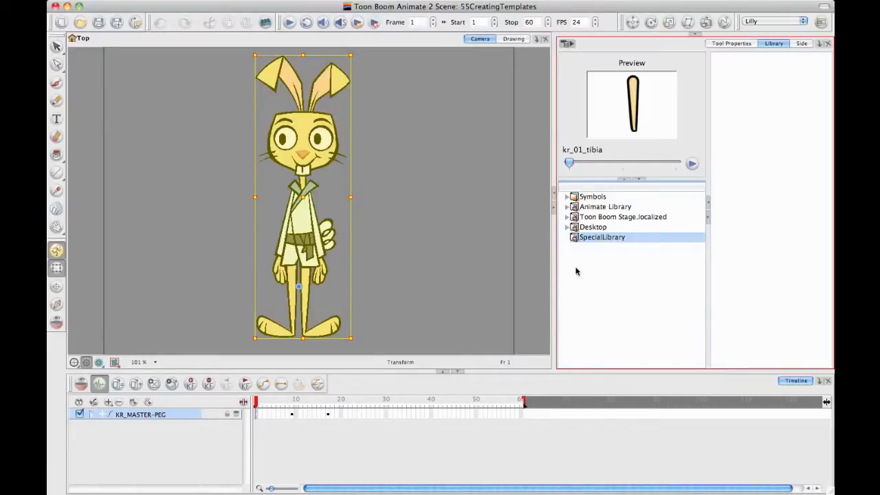
left_click(186, 416)
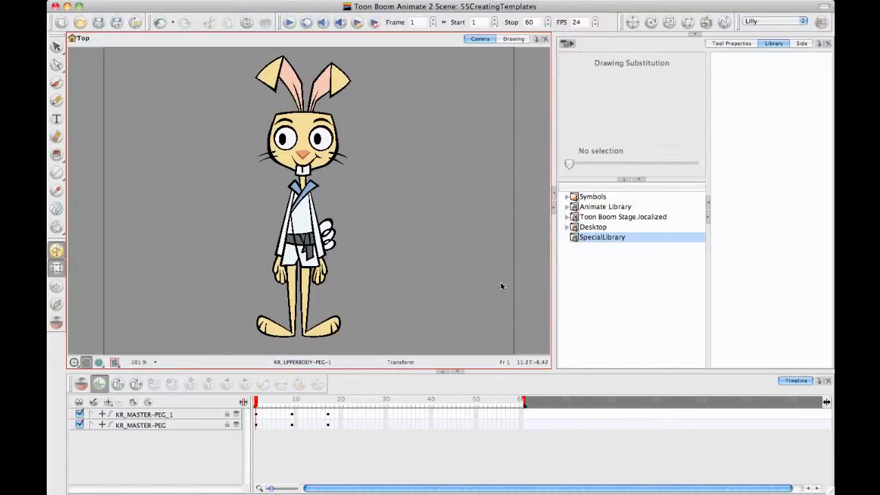
Step: Enable the right to modify SpecialLibrary and keep that library selected
right_click(575, 238)
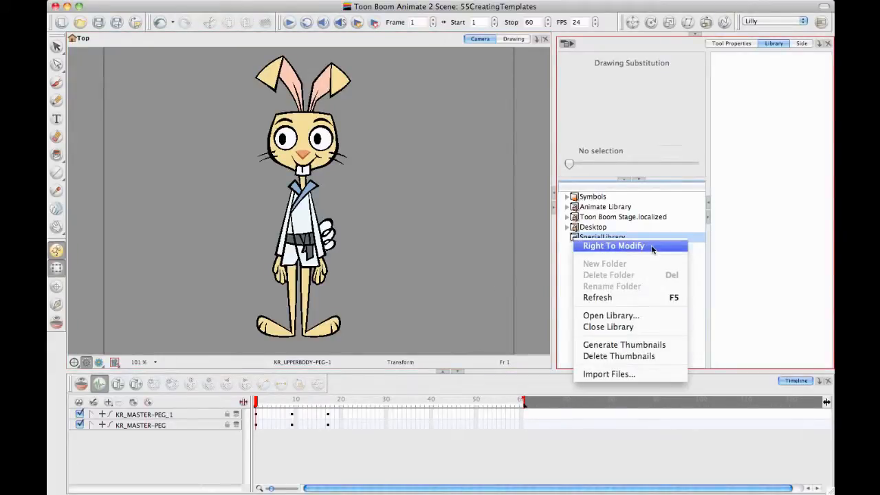
left_click(614, 245)
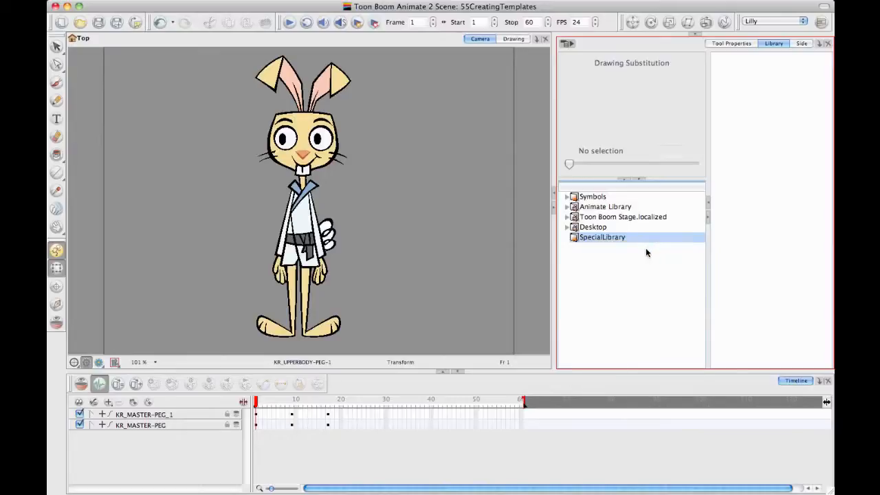
left_click(594, 237)
left_click(593, 237)
Step: Delete the duplicate KR_MASTER-PEG_1 layer from the timeline
left_click(141, 425)
left_click(141, 415)
left_click(119, 403)
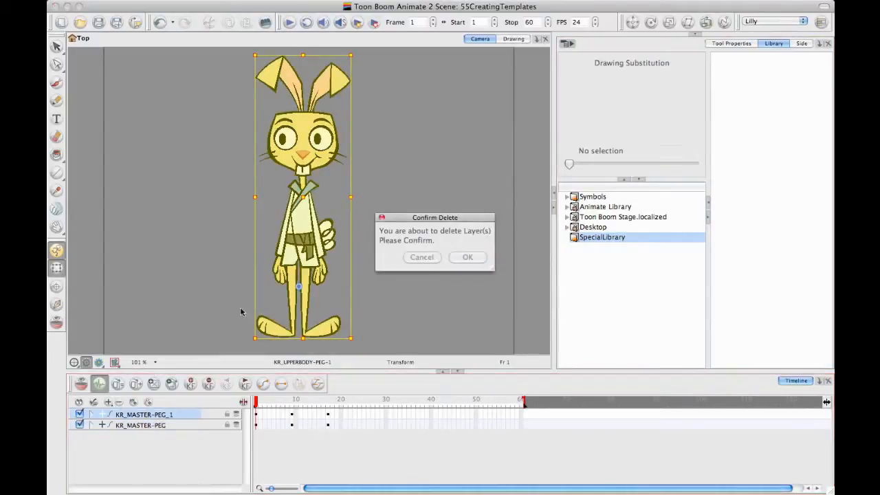
left_click(468, 256)
Step: Store the collapsed KR_MASTER-PEG layer in SpecialLibrary as a template named KR_MASTER.tpl
left_click(201, 416)
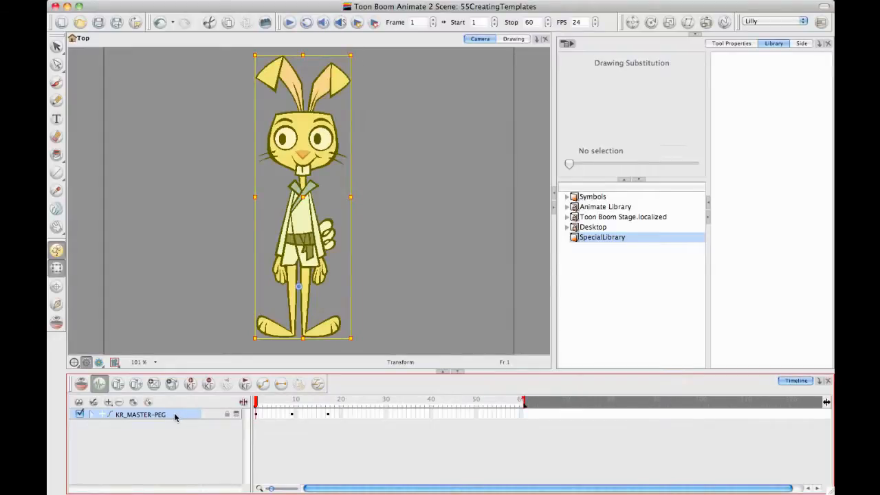
left_click_drag(174, 416, 760, 240)
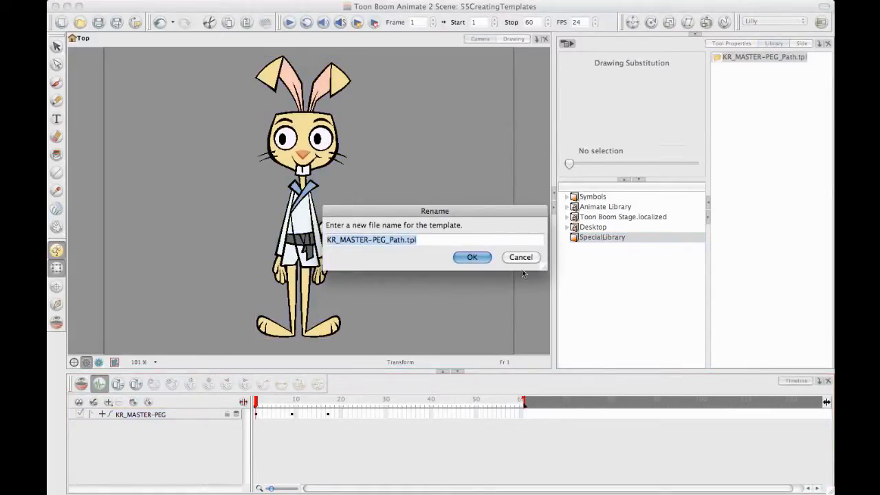
left_click_drag(469, 209, 512, 179)
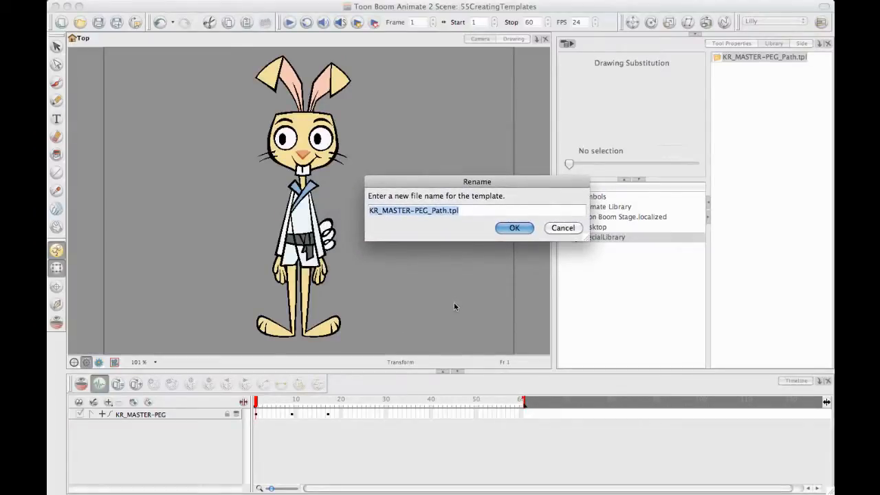
left_click(448, 210)
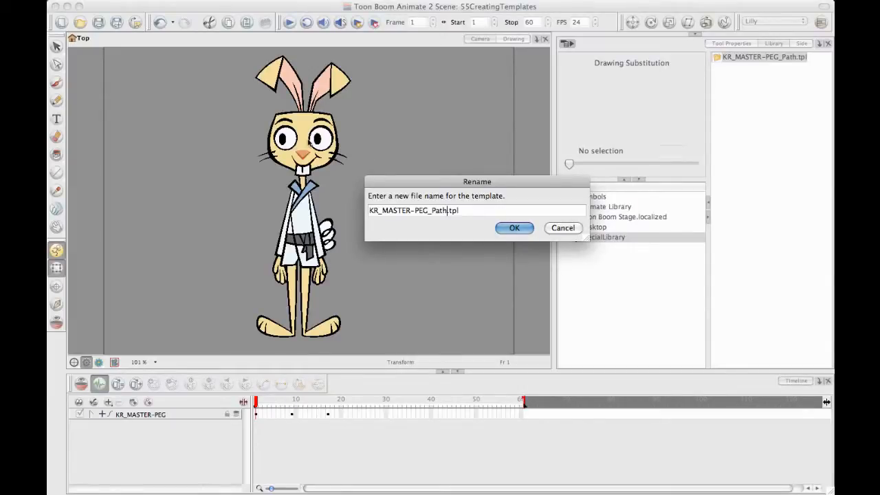
key("BackSpace")
key("BackSpace")
key("BackSpace")
key("BackSpace")
key("BackSpace")
key("BackSpace")
key("BackSpace")
key("BackSpace")
key("BackSpace")
left_click(520, 229)
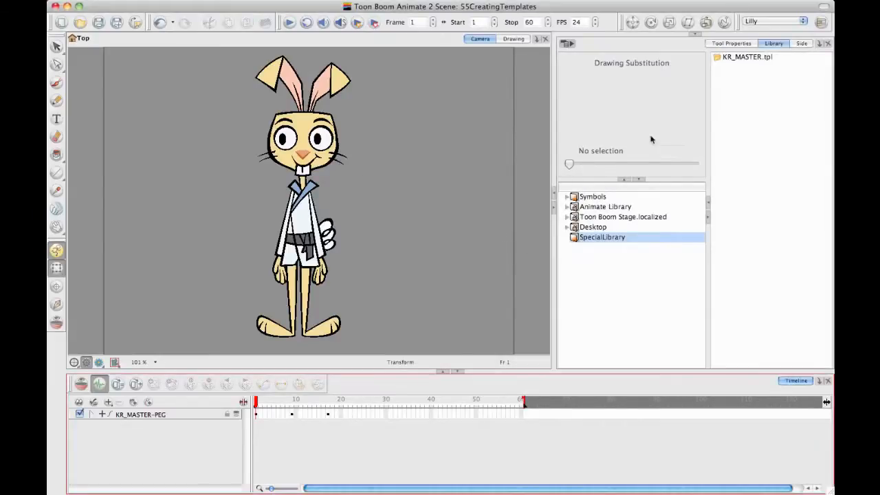
left_click(753, 92)
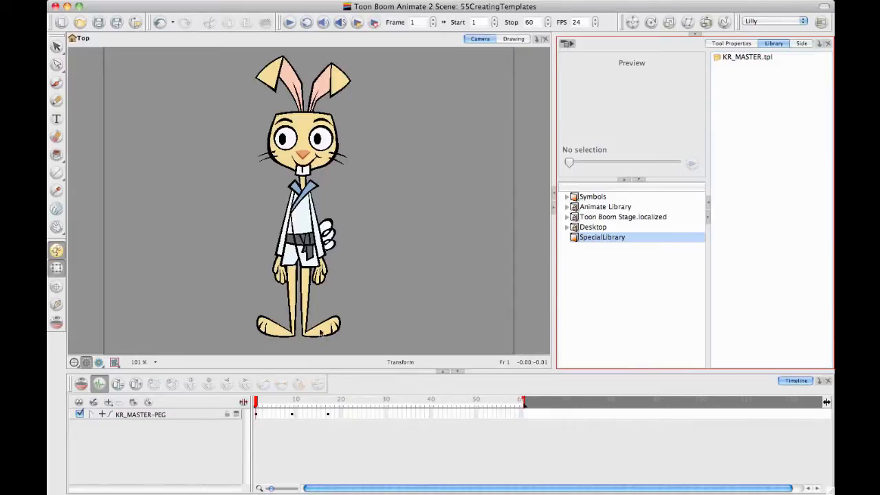
Step: Examine the rabbit's poses at frames 1, 9 and 17 of the timeline
left_click(292, 402)
left_click(326, 404)
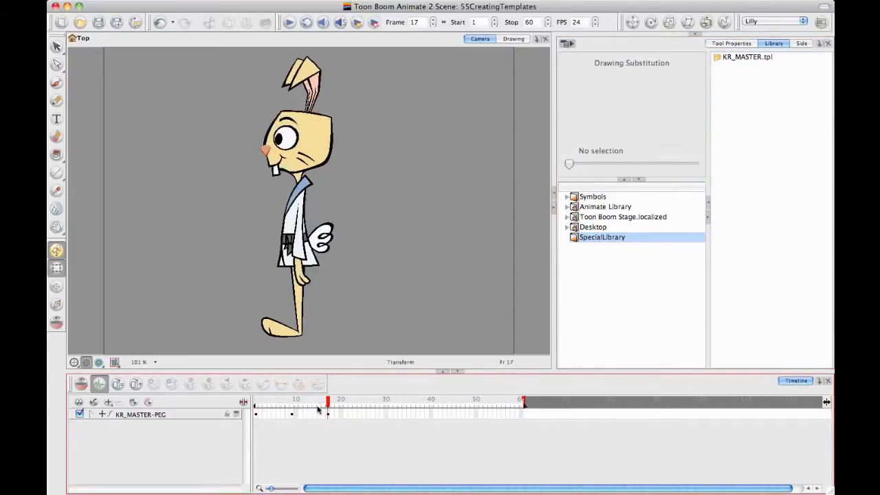
left_click(293, 404)
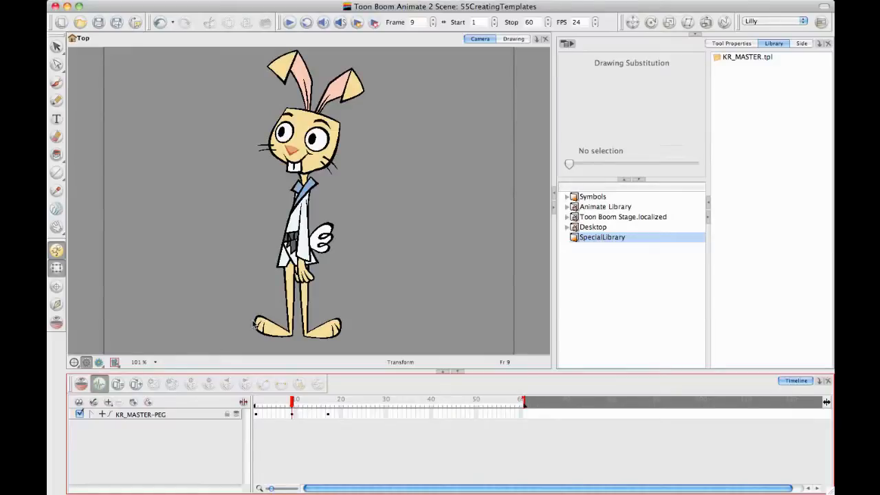
left_click(256, 406)
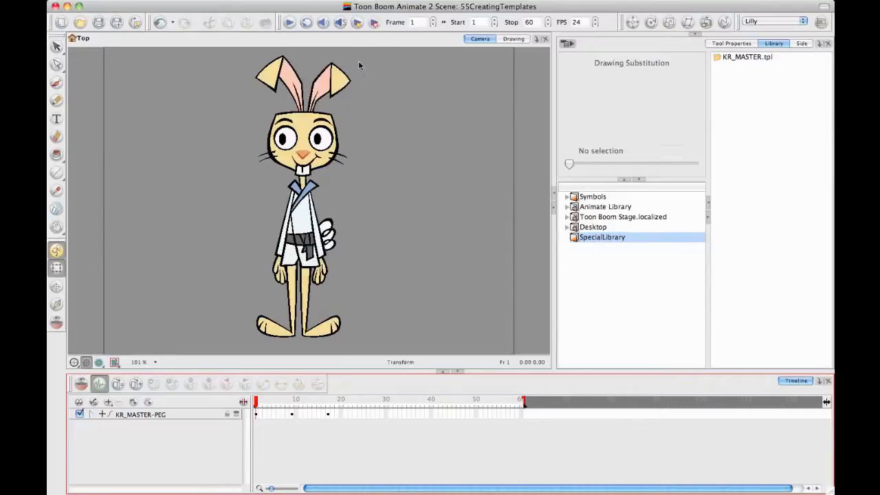
left_click(328, 414)
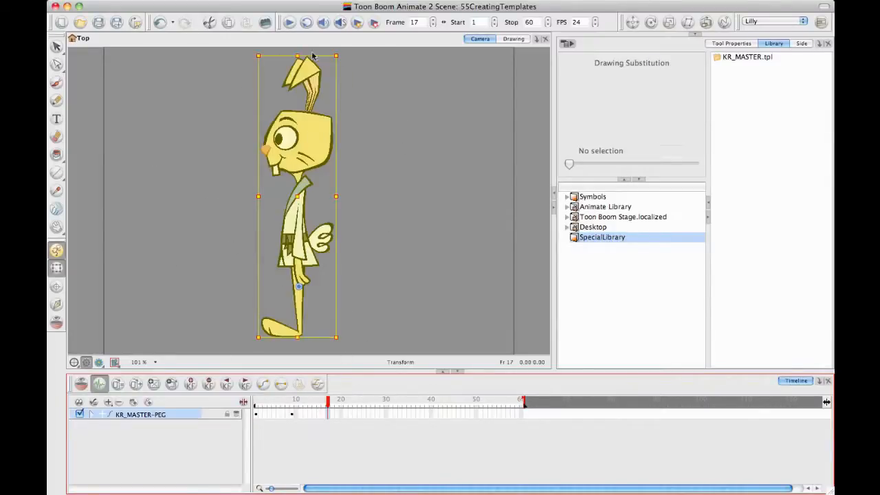
left_click(411, 258)
Step: Import the KR_MASTER.tpl template from SpecialLibrary into the scene as a new layer
left_click(196, 417)
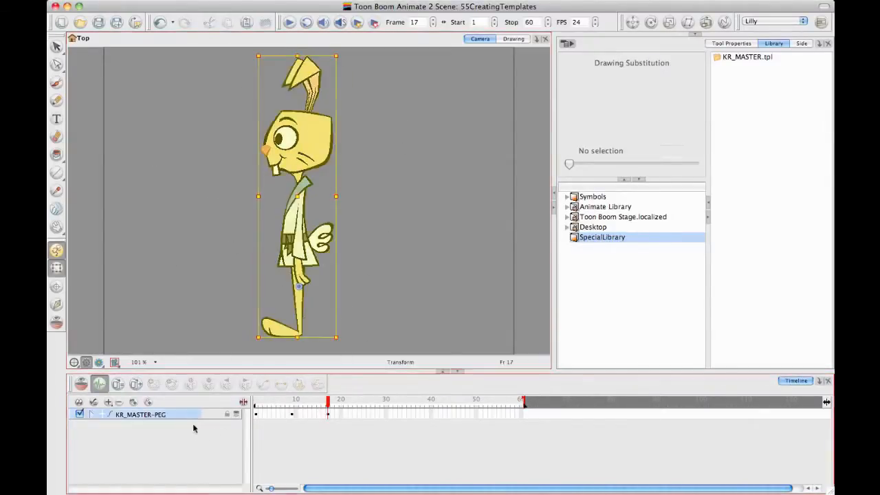
left_click(191, 429)
left_click(198, 414)
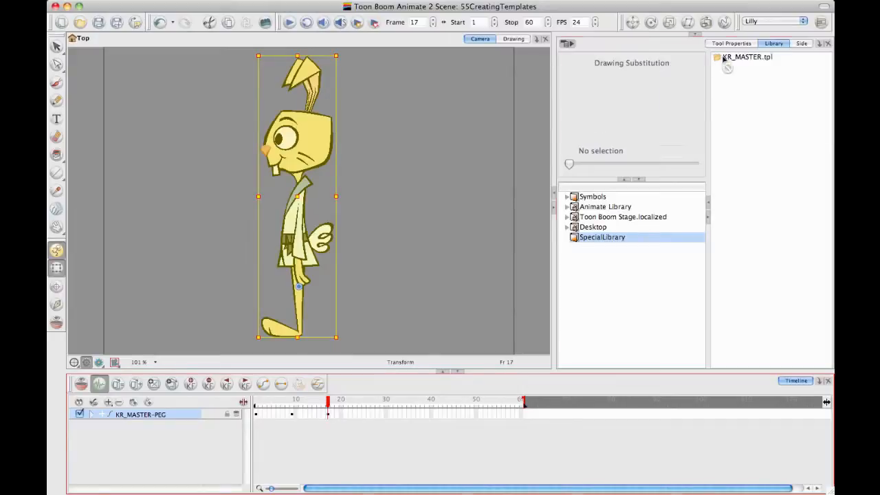
left_click_drag(732, 59, 226, 451)
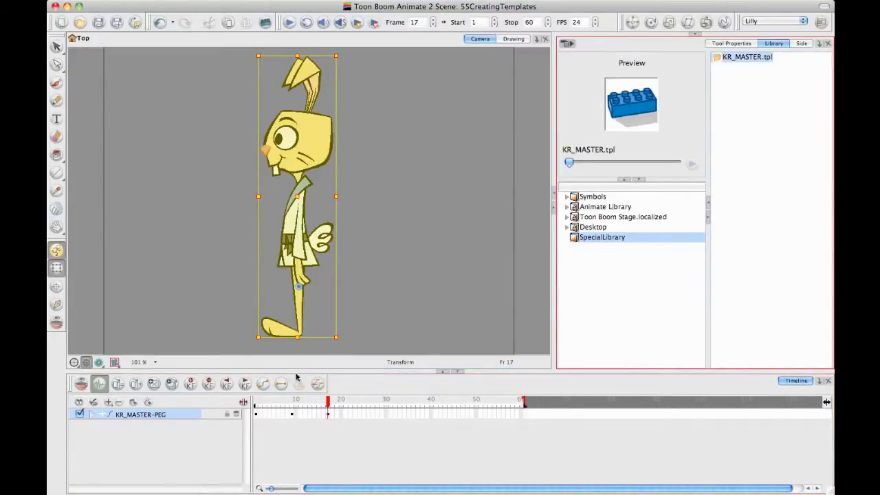
left_click(381, 307)
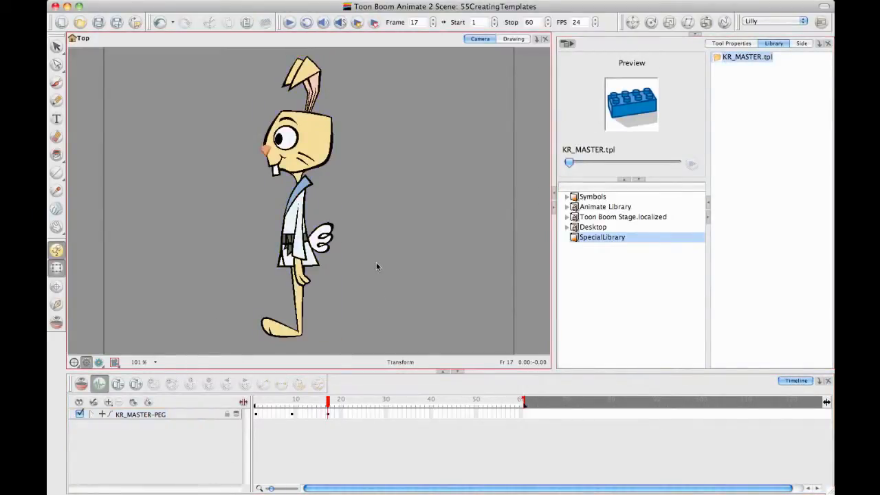
left_click_drag(726, 59, 581, 108)
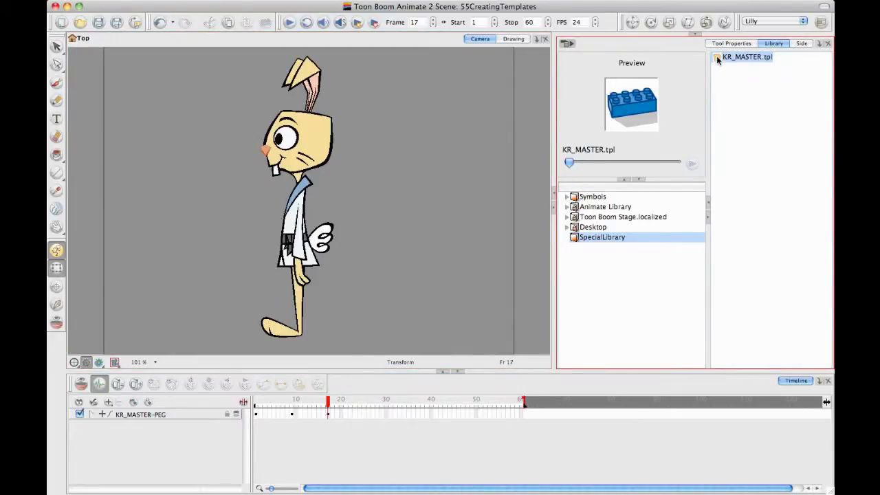
left_click_drag(717, 56, 585, 110)
left_click(450, 191)
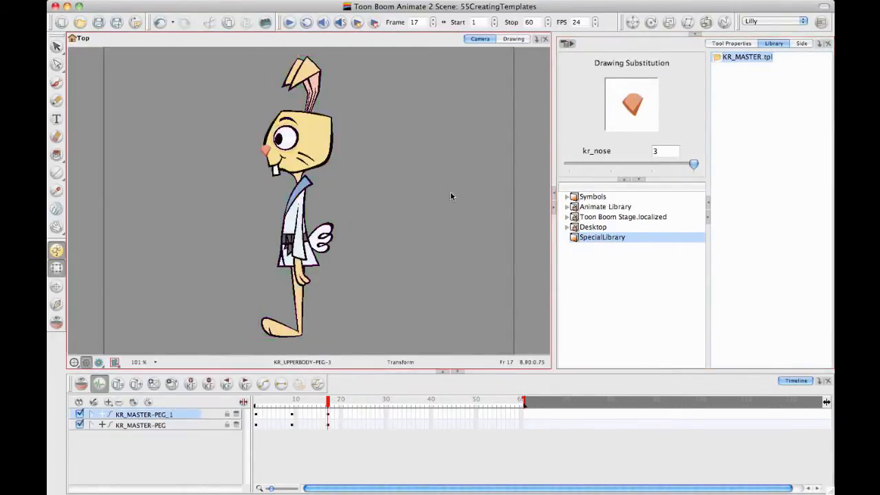
Step: Delete the cells and keyframes from frames 9 to 20 of KR_MASTER-PEG_1
left_click(181, 427)
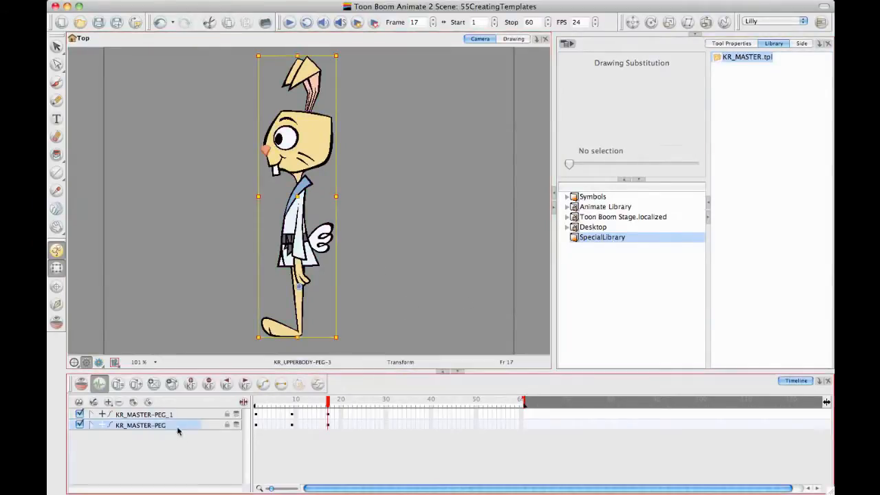
left_click(159, 415)
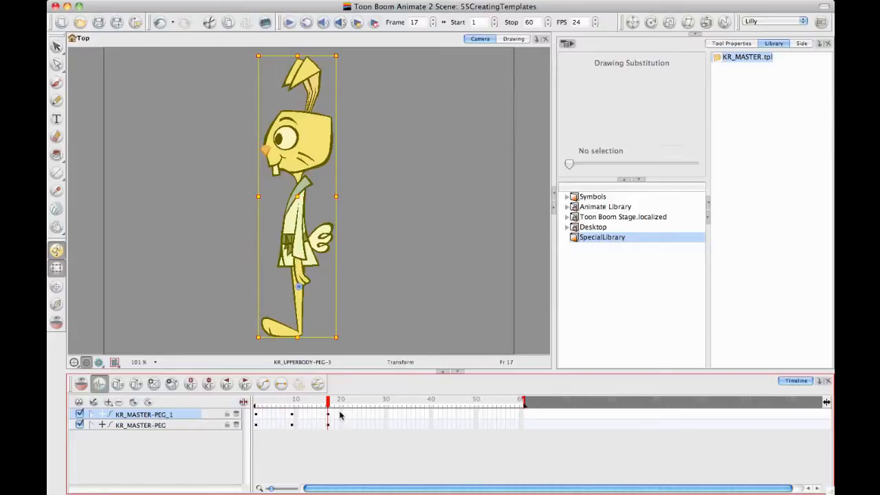
left_click_drag(341, 416, 294, 418)
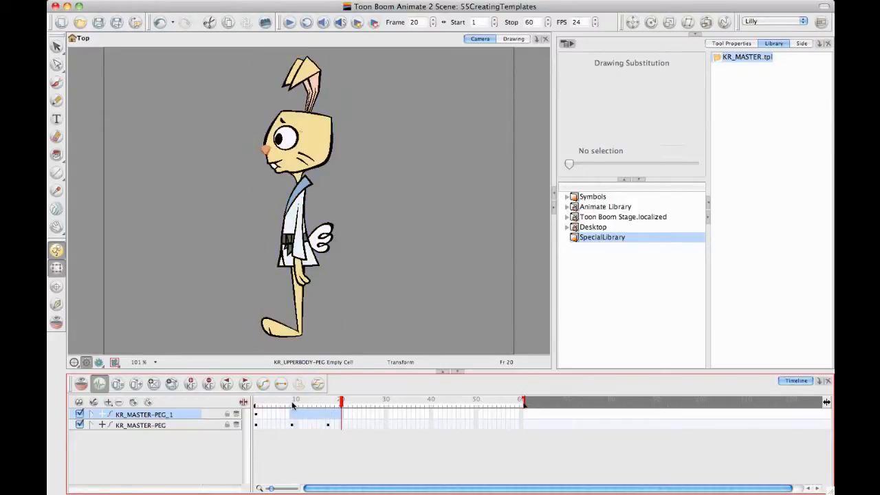
Step: Move the frame 9 pose keyframe of KR_MASTER-PEG to frame 1
left_click(288, 404)
left_click_drag(289, 405, 244, 403)
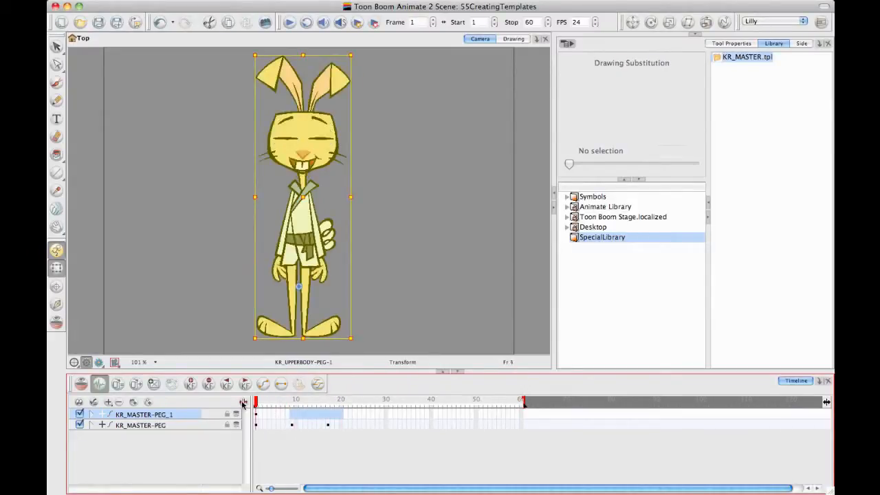
left_click(292, 426)
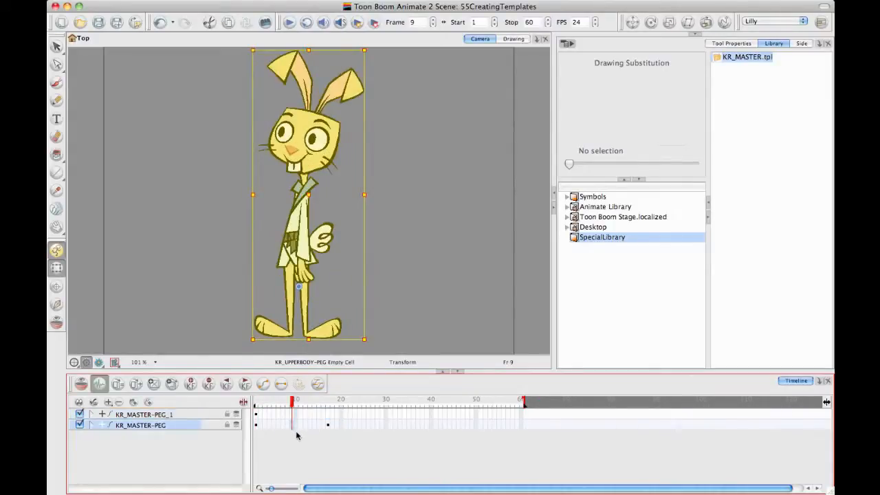
left_click(256, 426)
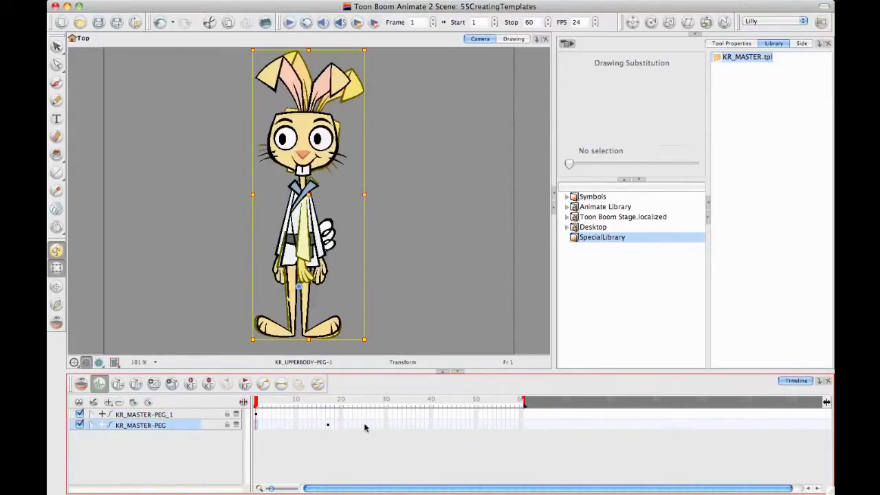
Step: Delete the cells and keyframes from frames 2 to 25 on both KR_MASTER-PEG and KR_MASTER-PEG_1
left_click_drag(364, 427, 280, 430)
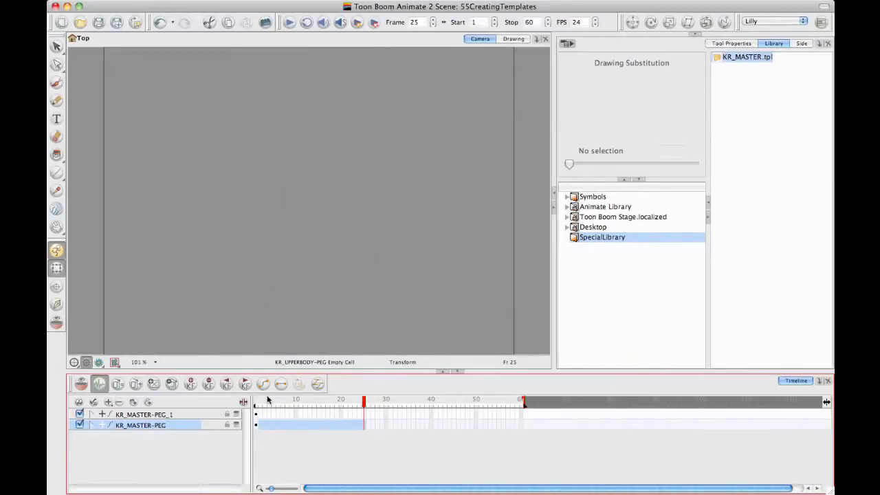
left_click(314, 414)
left_click_drag(363, 415, 260, 420)
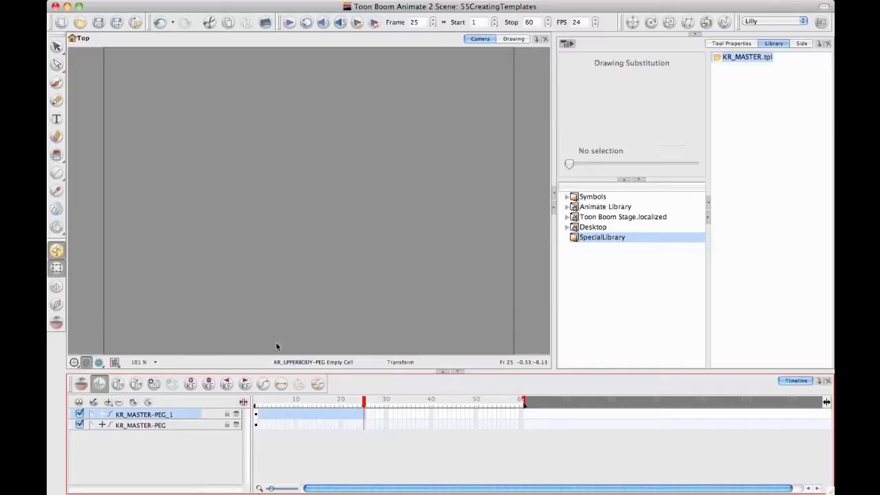
left_click(318, 434)
left_click(257, 403)
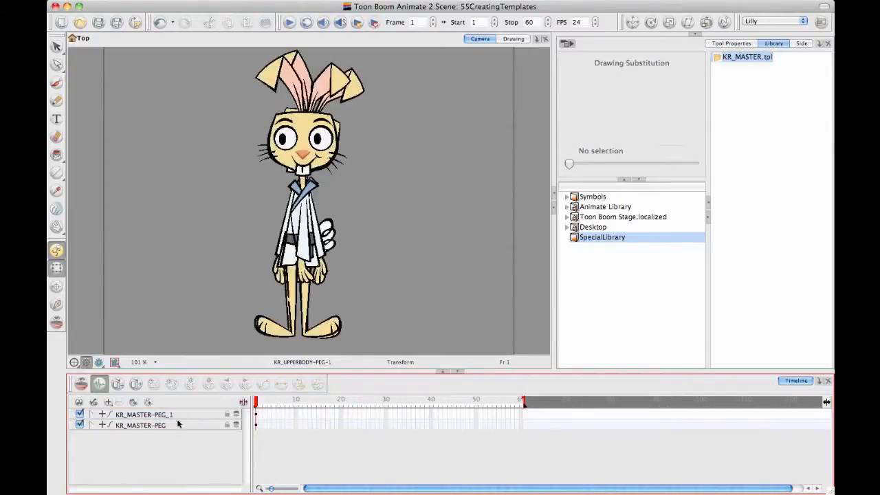
Step: Move the KR_MASTER-PEG pose from frame 1 to frame 2
left_click(259, 426)
left_click_drag(258, 426, 264, 425)
left_click(256, 403)
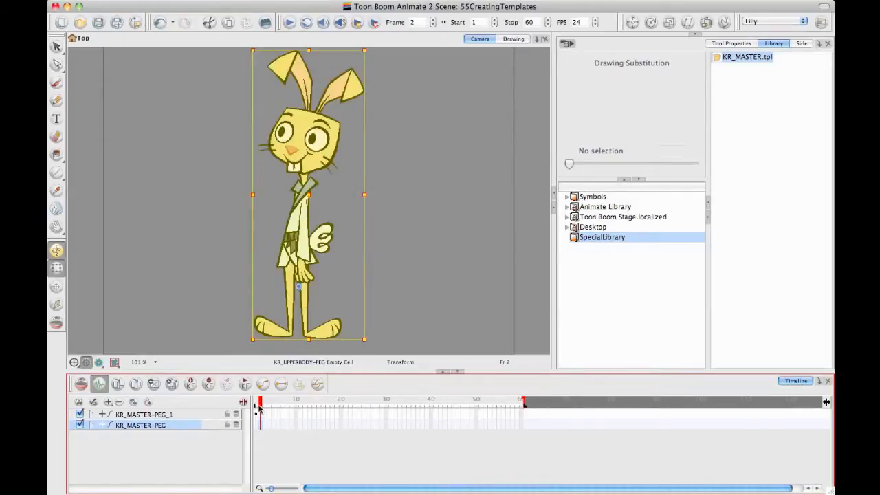
Step: Compare the rabbit's poses at frames 1 and 2, and inspect the arm drawing at frame 2
left_click(138, 415)
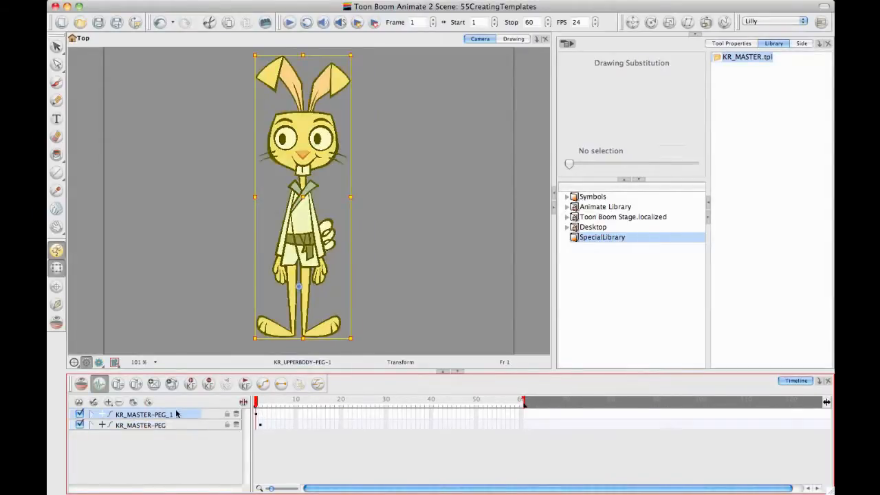
left_click(261, 406)
left_click_drag(262, 406, 248, 406)
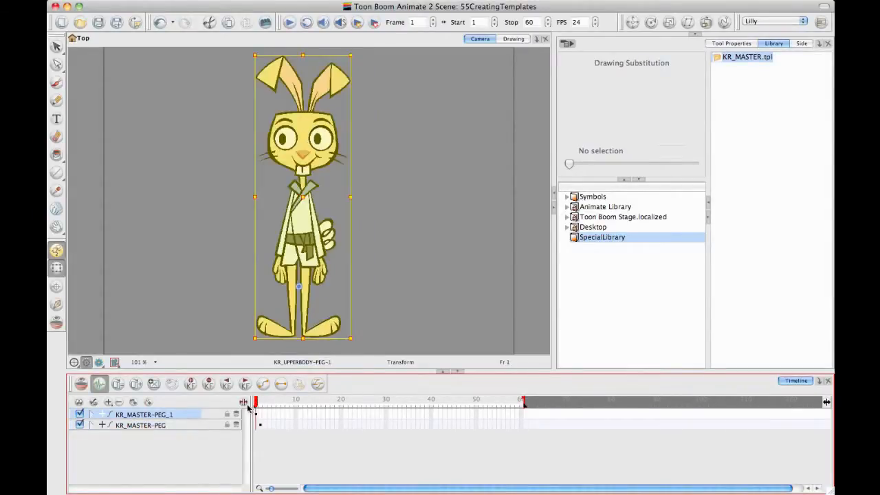
left_click(258, 406)
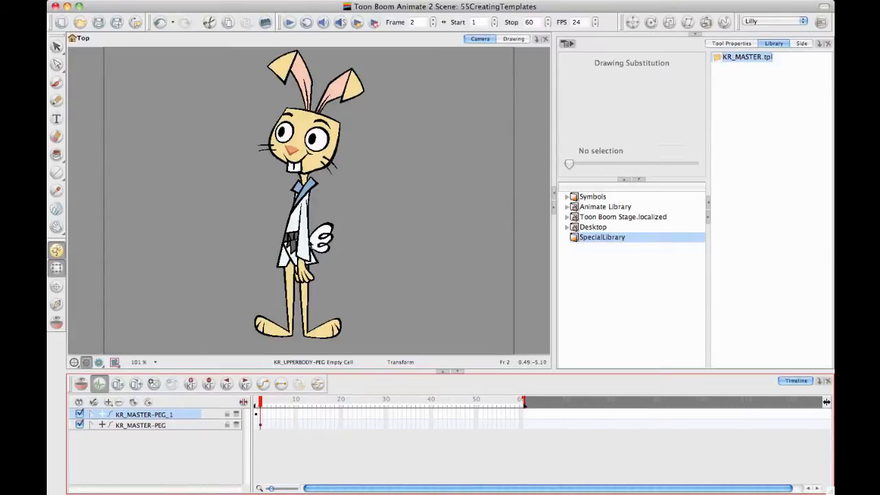
left_click(307, 213)
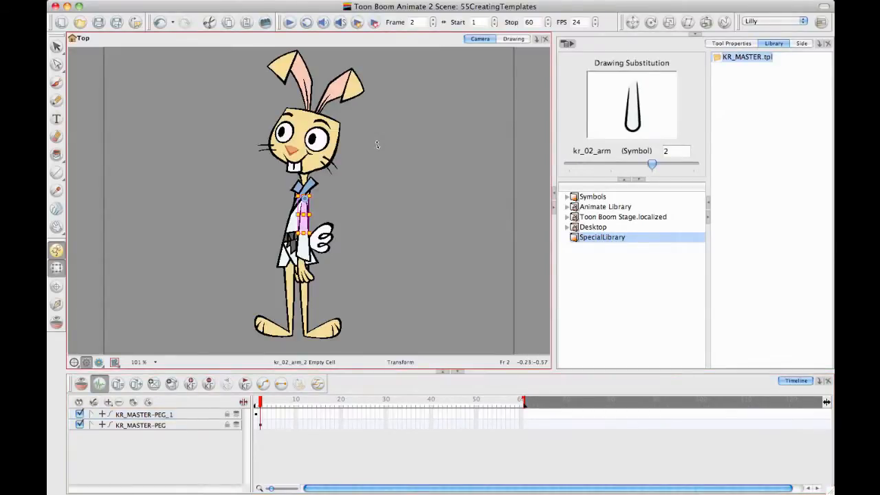
left_click(390, 263)
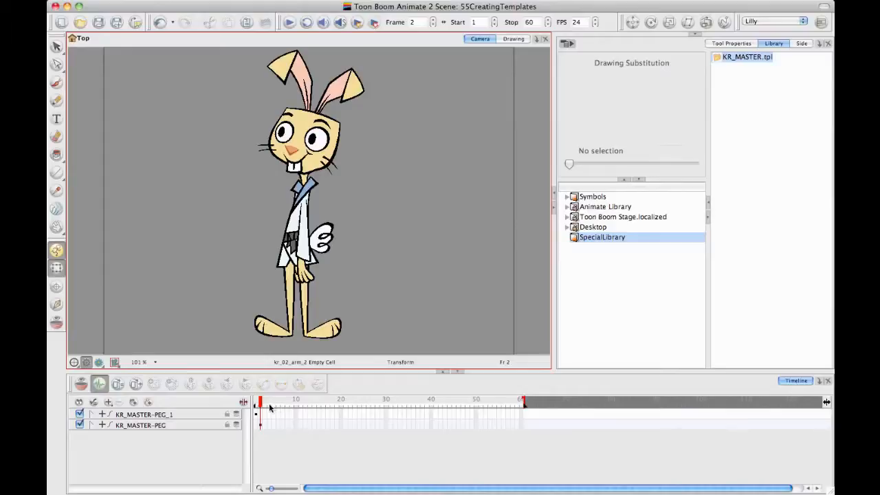
left_click_drag(260, 406, 262, 407)
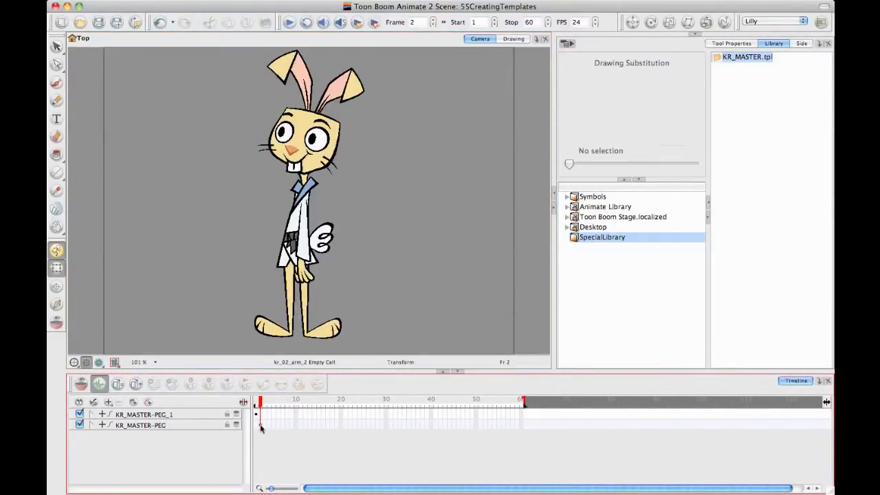
left_click(260, 427)
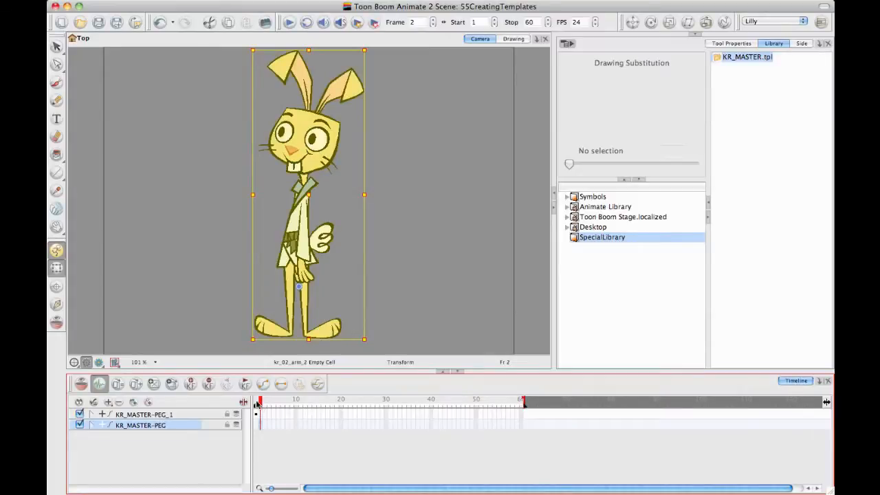
left_click(256, 404)
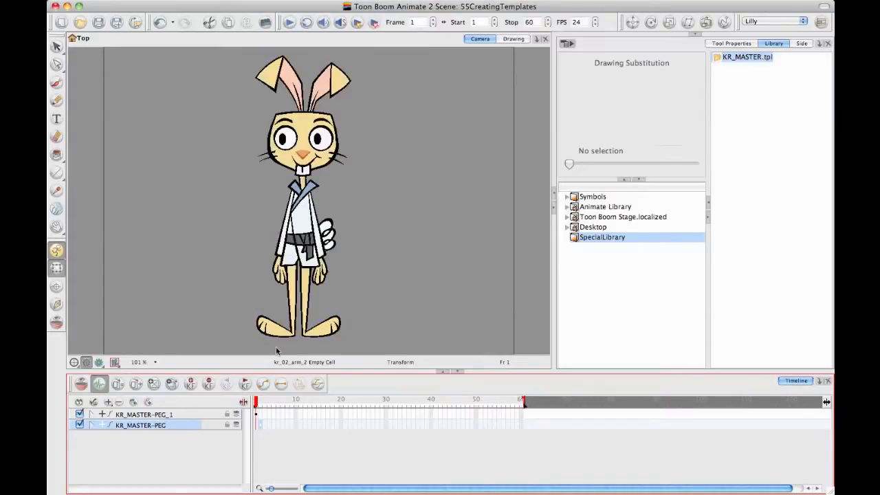
Step: Extend the exposure of KR_MASTER-PEG_1 to frame 10 and move the KR_MASTER-PEG pose to start at frame 11
left_click(297, 413)
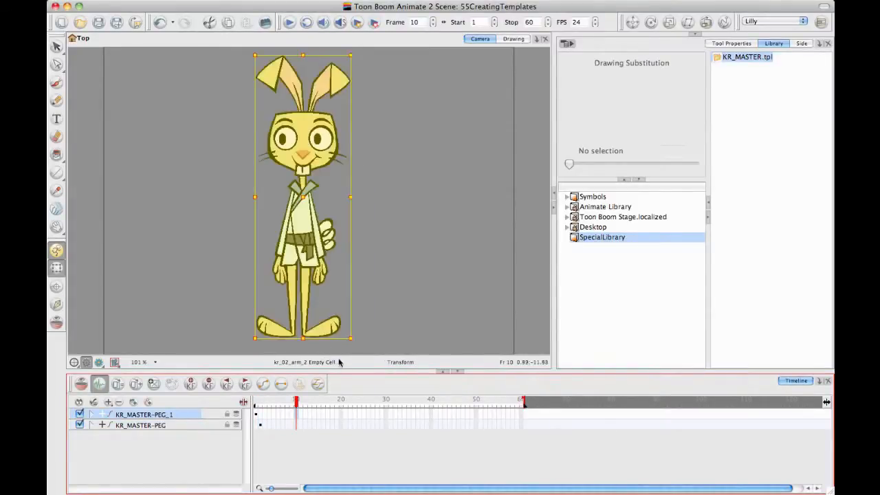
left_click(262, 427)
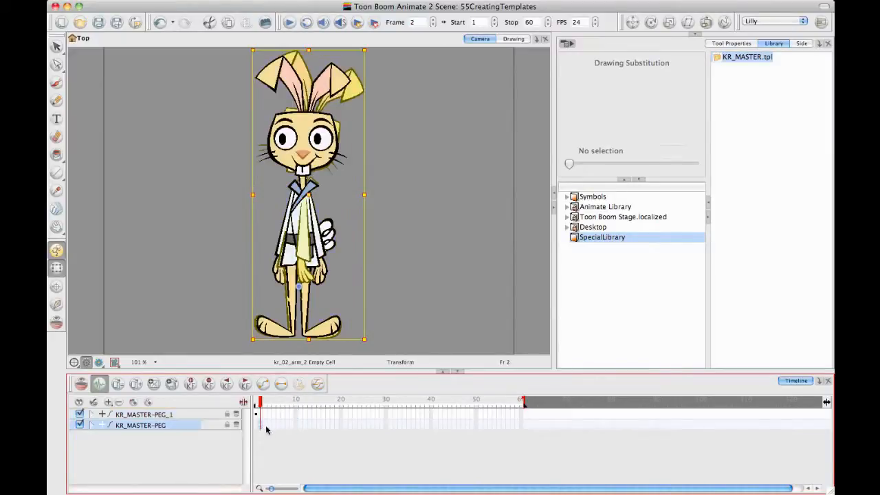
left_click(306, 427)
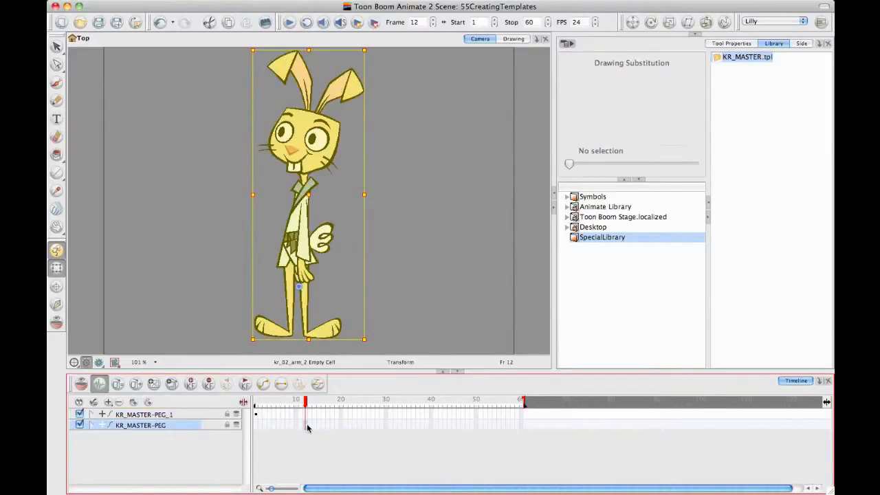
left_click(301, 426)
left_click_drag(301, 404, 300, 404)
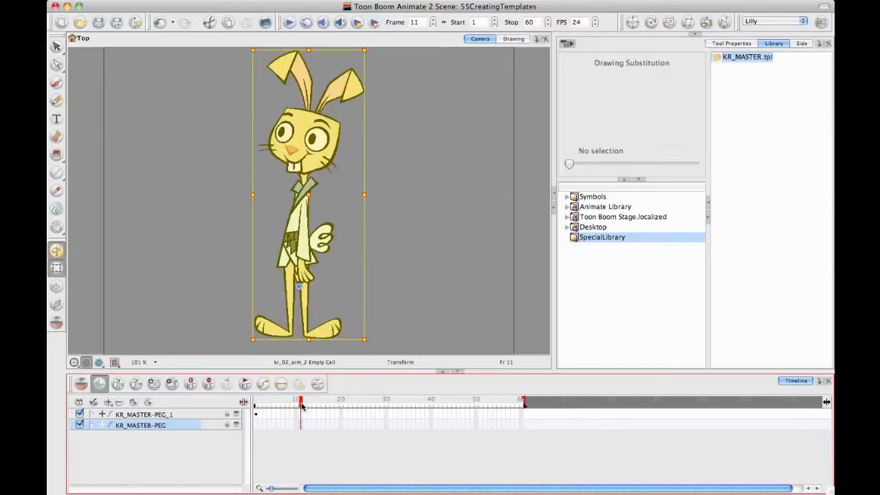
Step: Extend the exposure of KR_MASTER-PEG to frame 20 and check the sublayer cells and poses back to frame 1
left_click(341, 427)
mouse_move(341, 405)
left_mouse_down()
mouse_move(290, 409)
mouse_move(315, 411)
left_mouse_up()
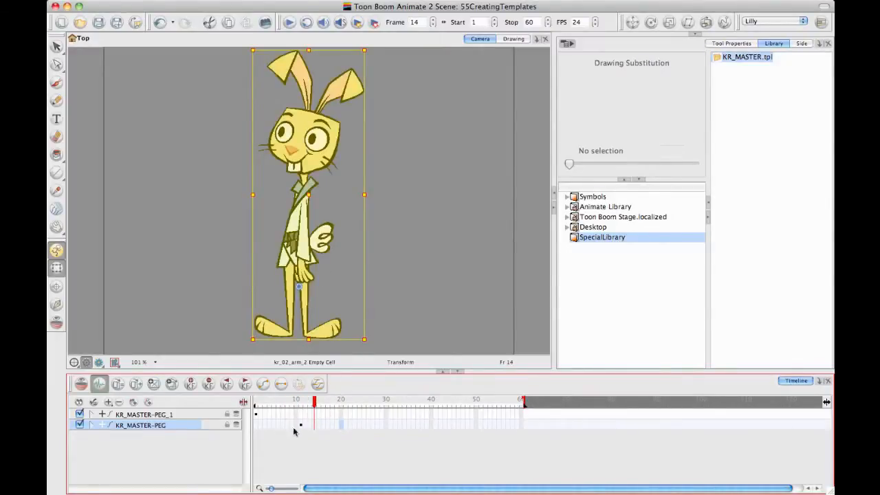
left_click(91, 425)
left_click(91, 414)
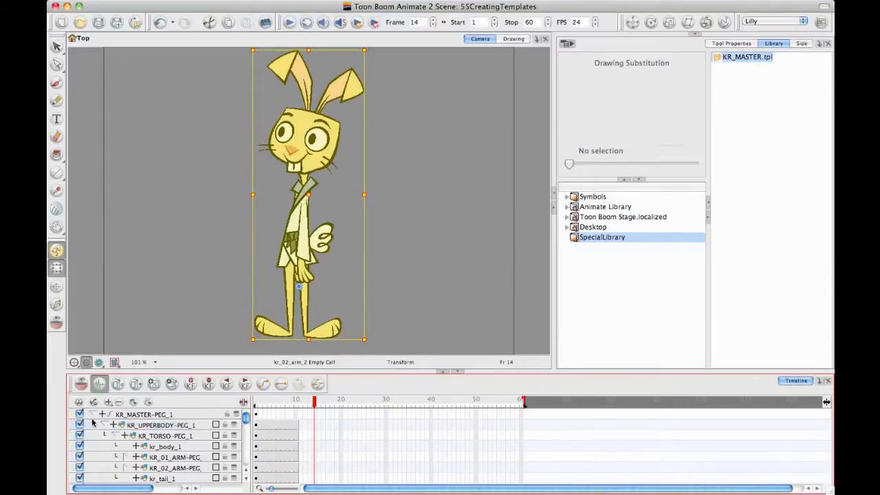
left_click(92, 414)
left_click(93, 425)
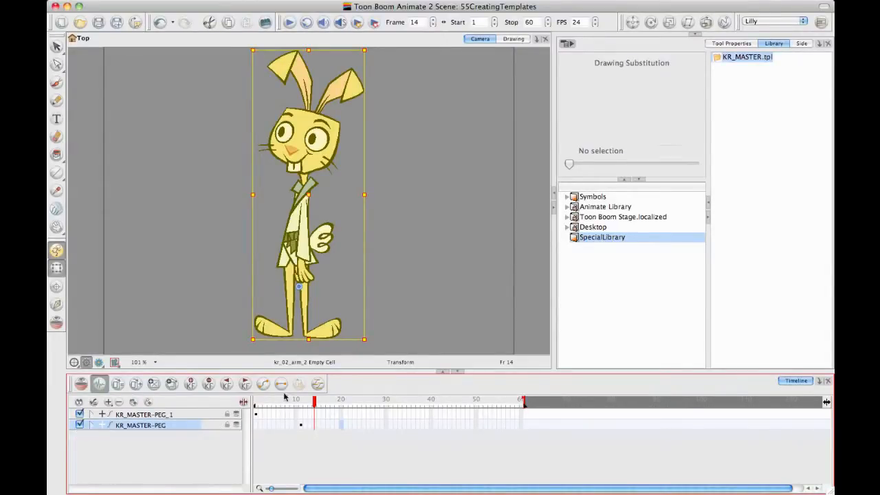
left_click(284, 416)
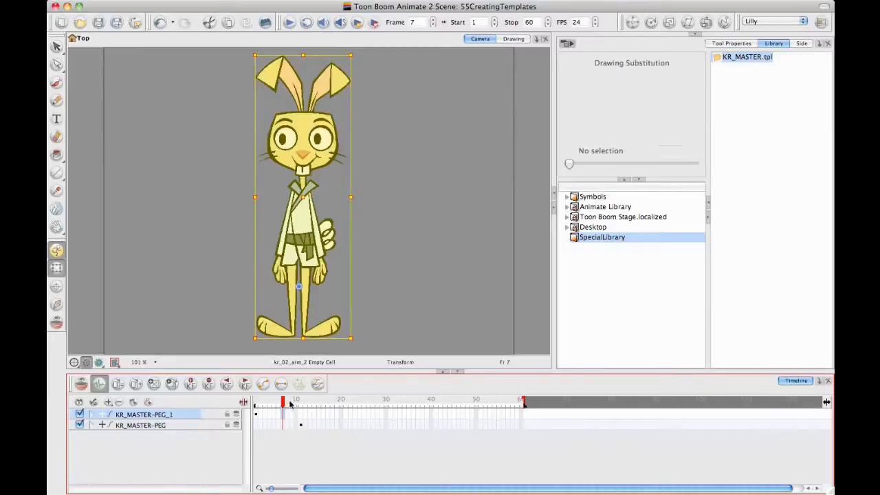
left_click_drag(282, 401, 243, 402)
left_click(361, 311)
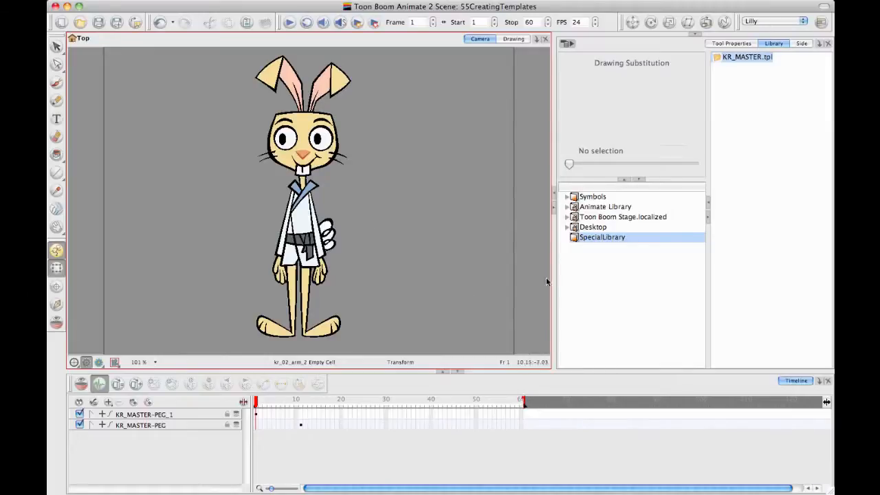
Step: Open the KR_MASTER.tpl template from SpecialLibrary for editing
left_click(744, 229)
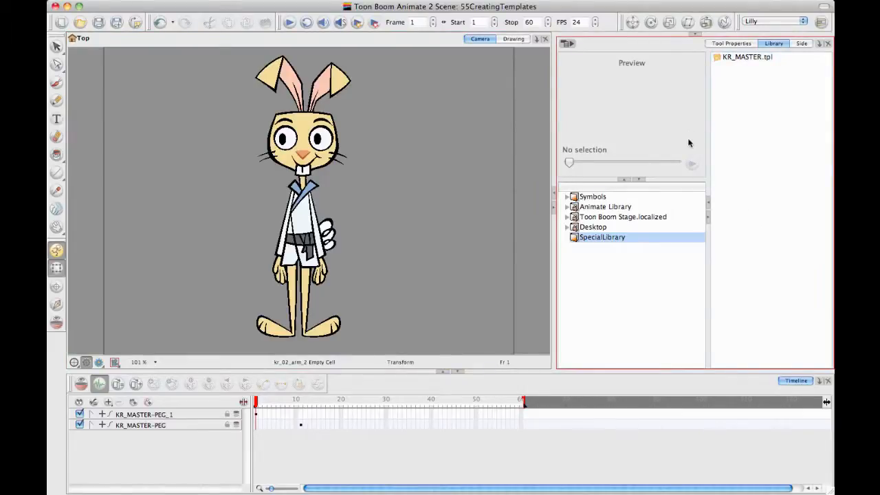
left_click(743, 58)
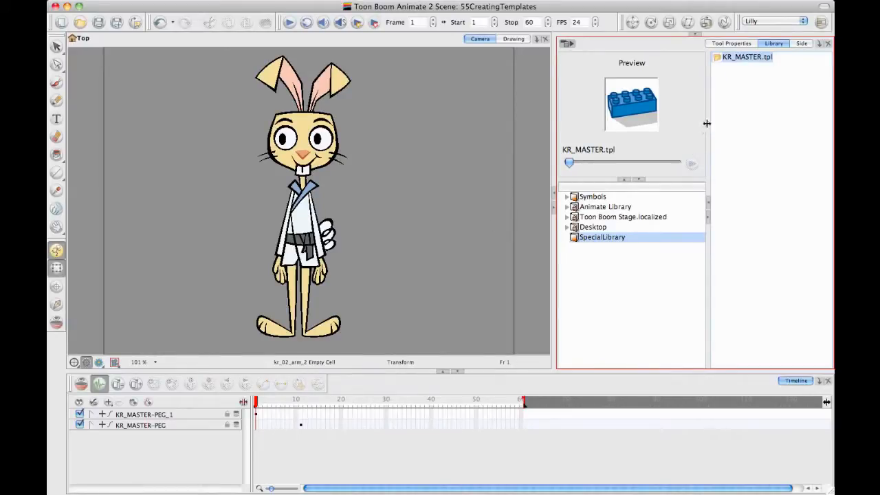
right_click(733, 60)
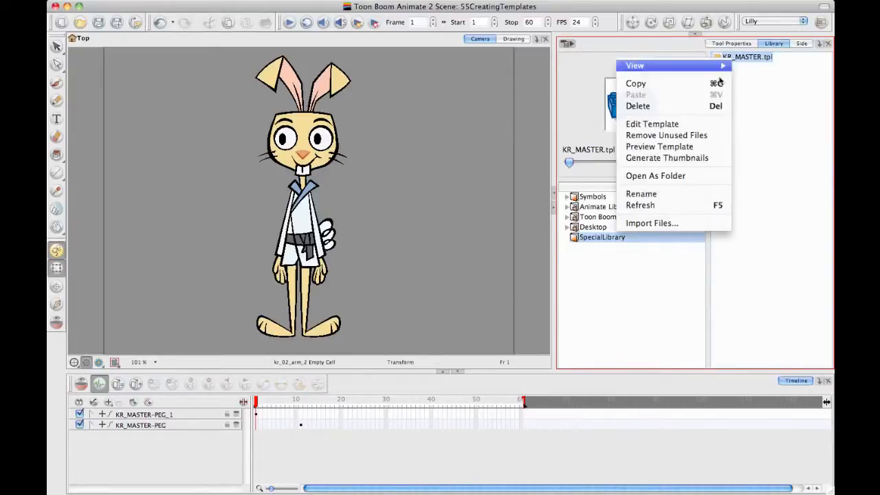
left_click(681, 125)
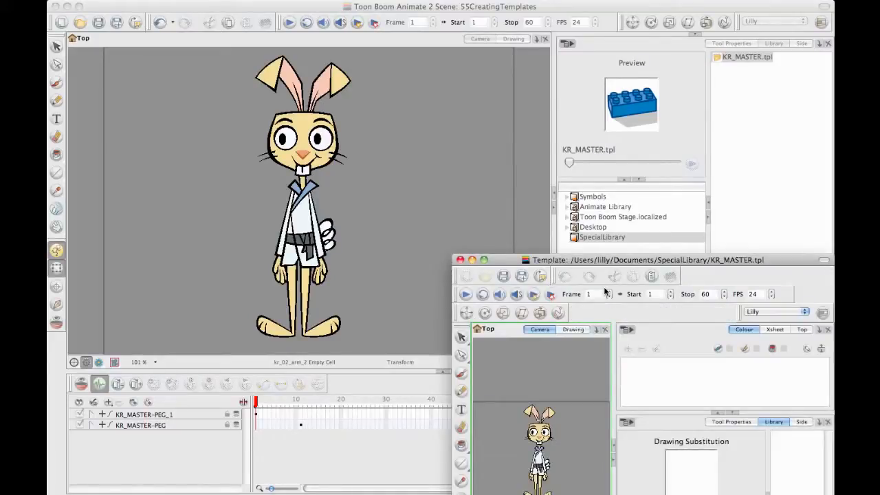
Step: Maximize the template window, widen its Camera view and make the Timeline taller
left_click_drag(584, 262, 347, 84)
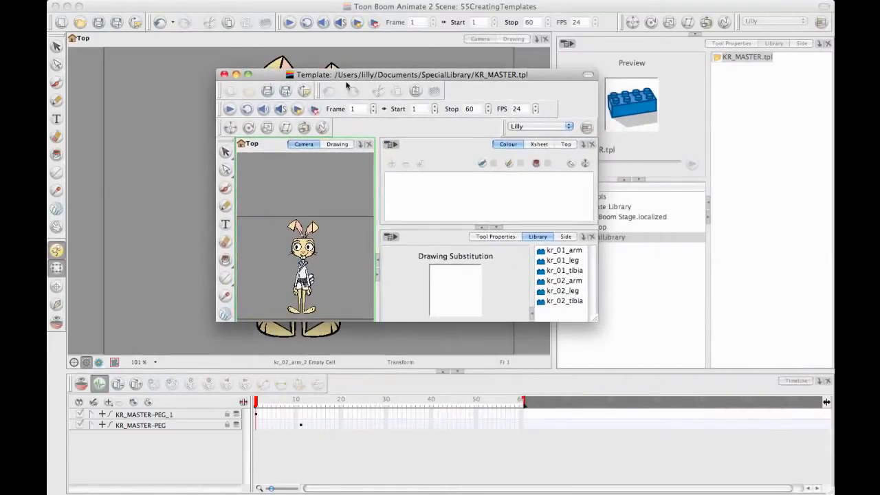
left_click(249, 74)
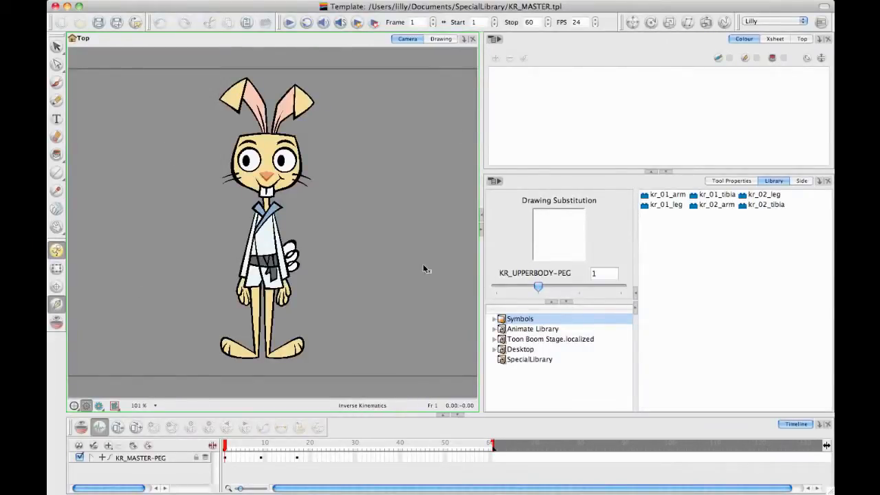
left_click_drag(482, 266, 552, 265)
left_click_drag(360, 414, 355, 318)
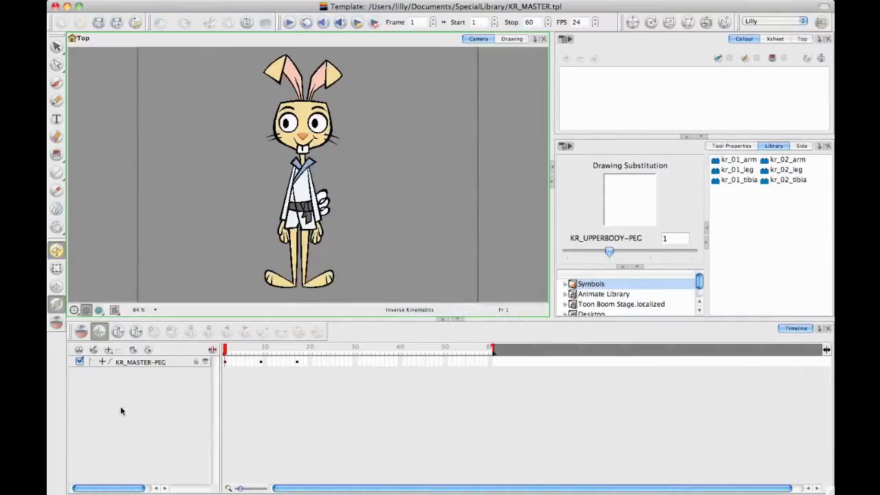
Step: Expand the KR_MASTER-PEG hierarchy, widen the layer names, select kr_02_hand with the Transform tool and locate its layer in the timeline
left_click(89, 362)
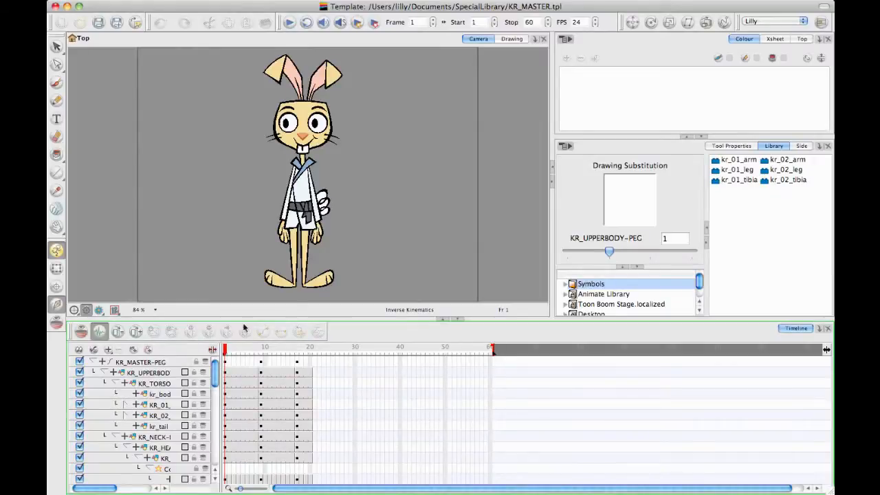
left_click(57, 268)
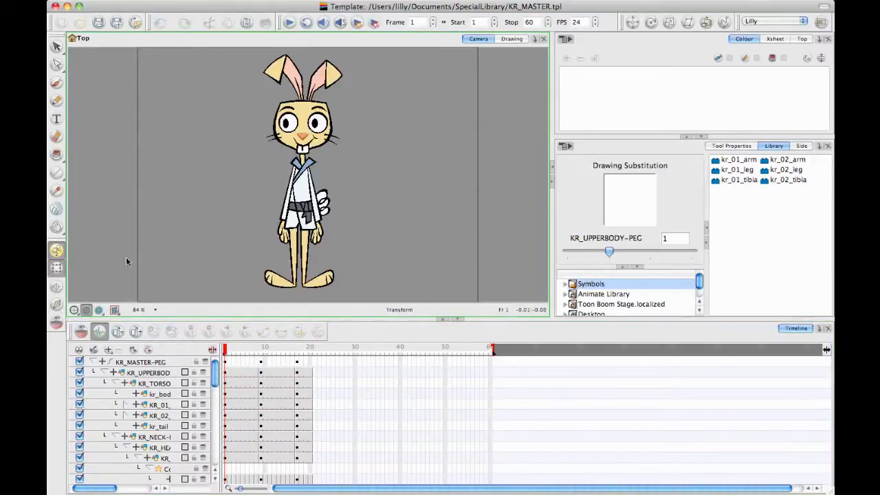
left_click(320, 232)
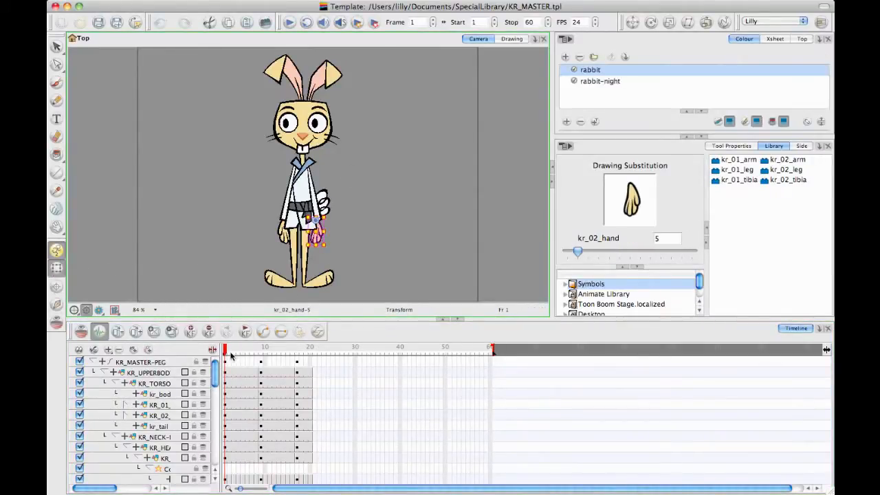
left_click_drag(221, 365, 298, 332)
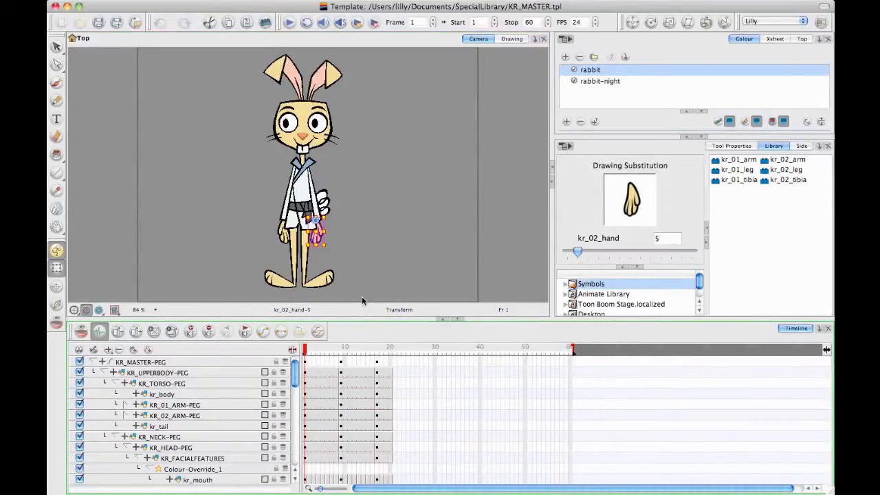
key("o")
key("o")
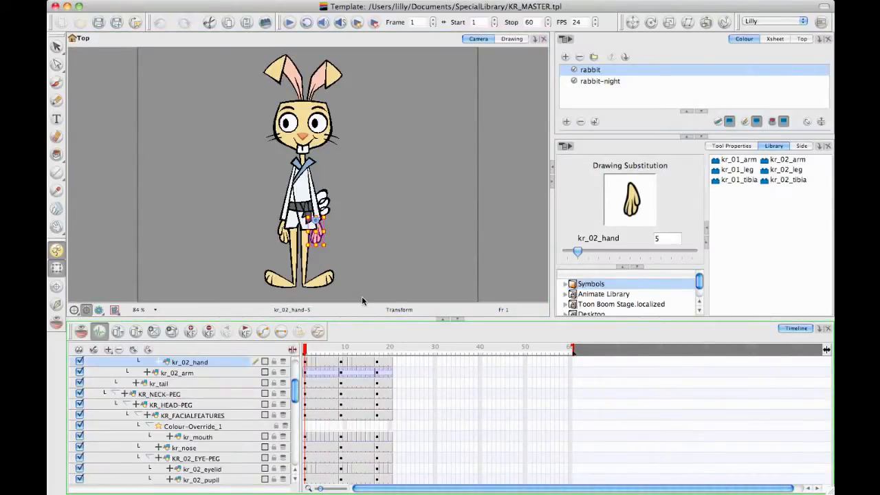
Step: Compare the kr_02_hand drawing at frames 18 and 19 and display the SpecialLibrary contents in the library
left_click(396, 365)
left_click(386, 365)
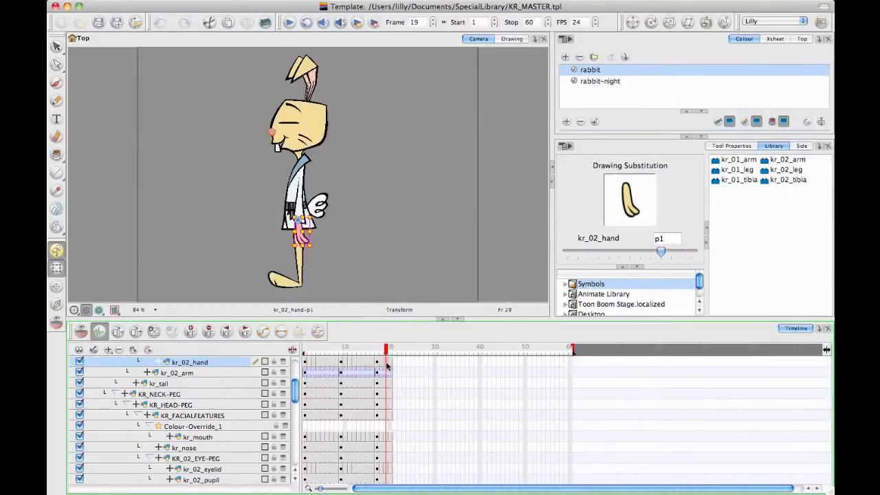
left_click(382, 360)
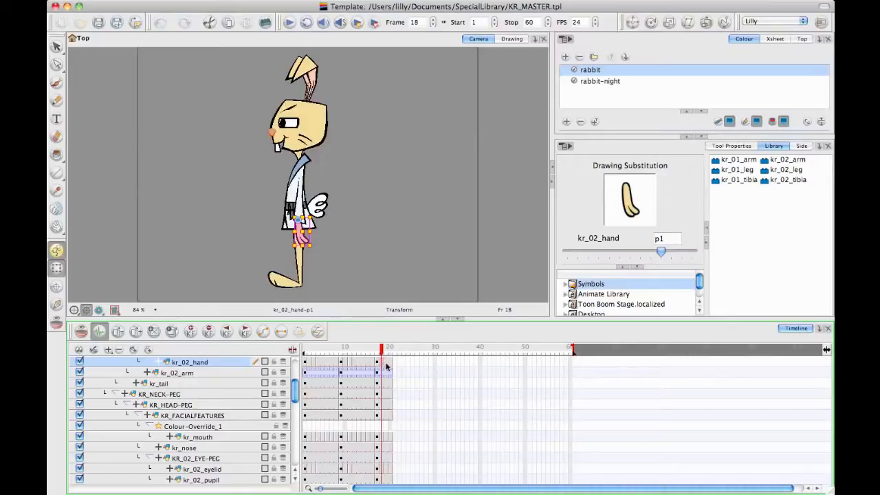
left_click(386, 362)
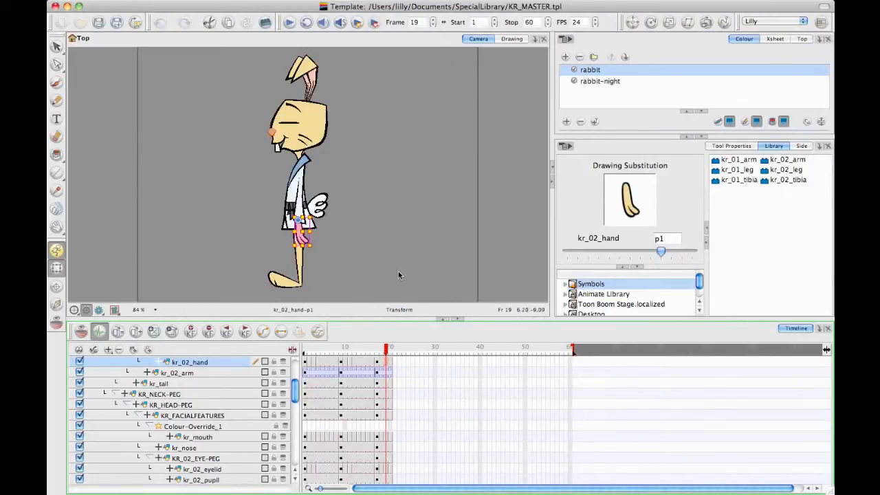
scroll(700, 299, "down", 2)
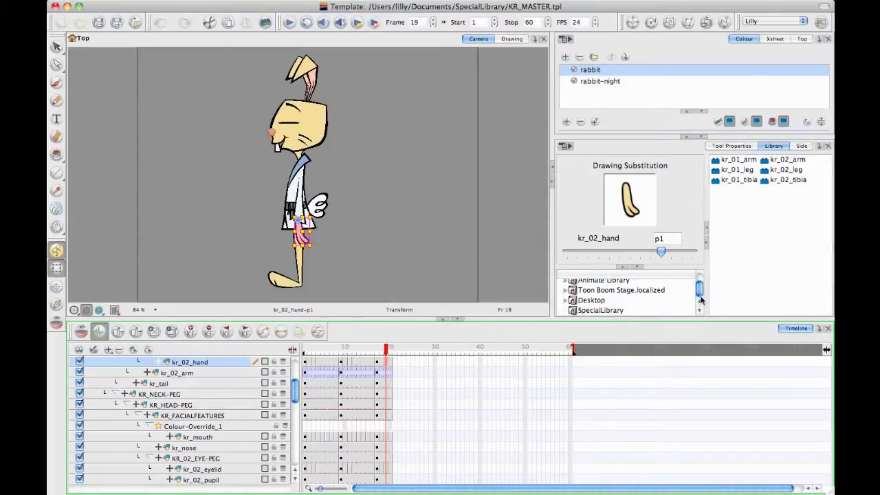
left_click(607, 311)
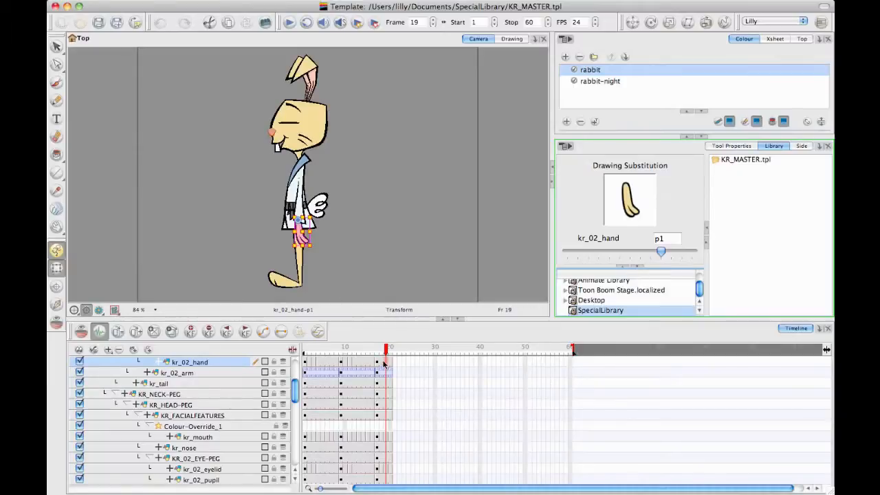
Step: Duplicate the kr_02_hand drawing at frame 18 so it can be altered independently of the original
key("comma")
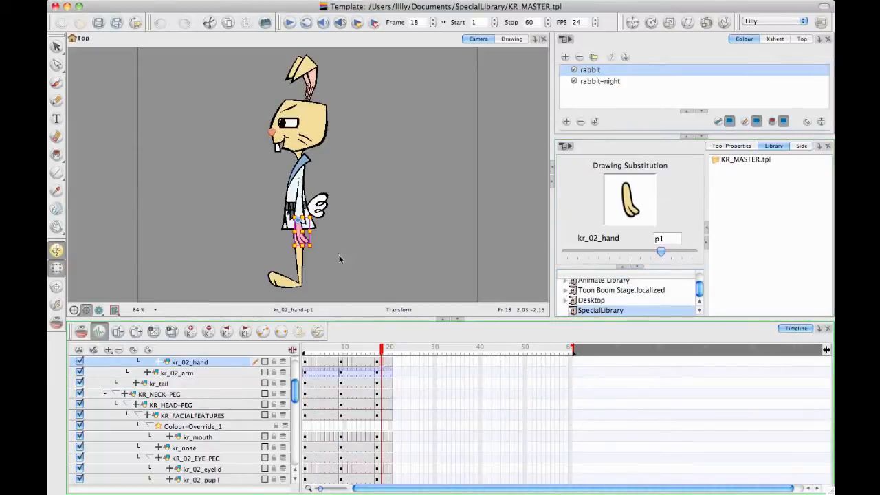
left_click(172, 333)
key("space")
left_click_drag(350, 234, 334, 94)
key("2")
key("2")
key("2")
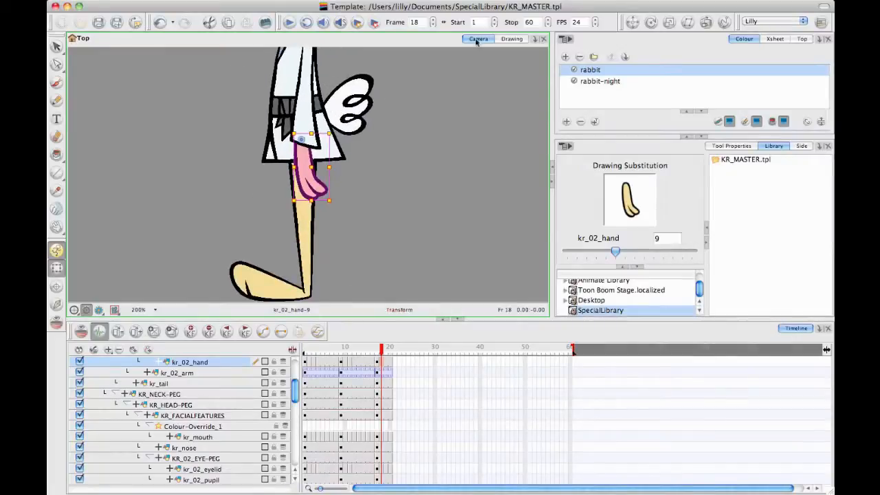
Step: Open the duplicated hand in the Drawing view and brush a thumb outline on it using the sampled black line colour
left_click(512, 39)
key("2")
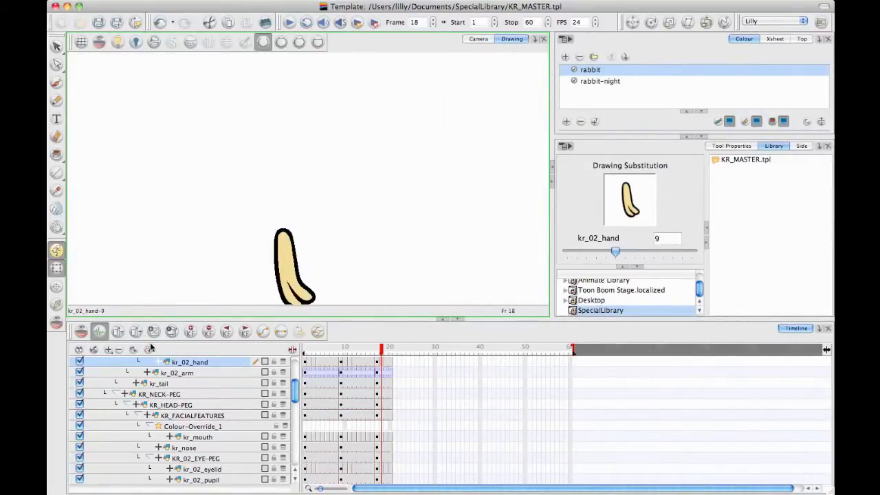
key("space")
left_click_drag(318, 246, 326, 172)
key("2")
key("2")
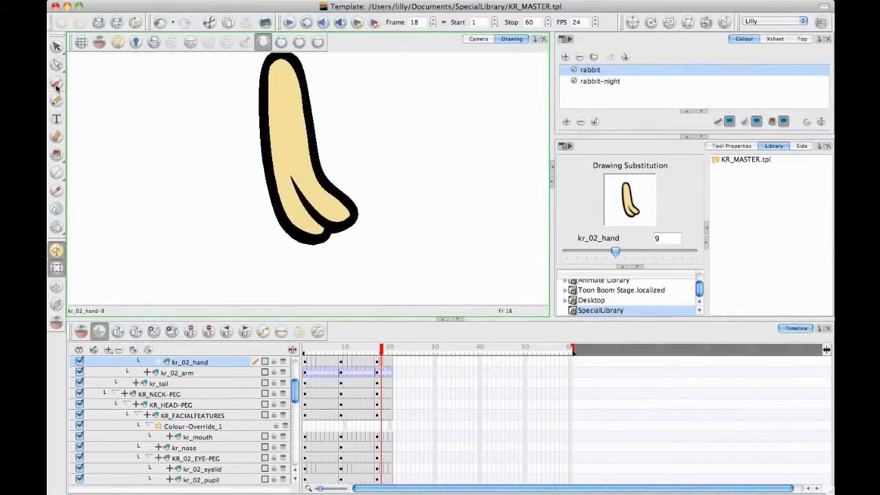
key("alt+b")
key("o")
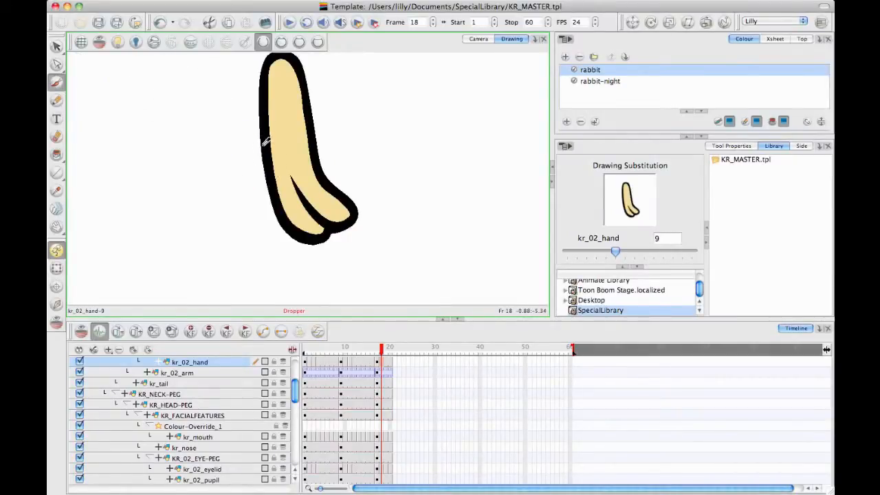
key("o")
mouse_move(256, 155)
left_mouse_down()
mouse_move(244, 154)
mouse_move(248, 200)
mouse_move(269, 207)
left_mouse_up()
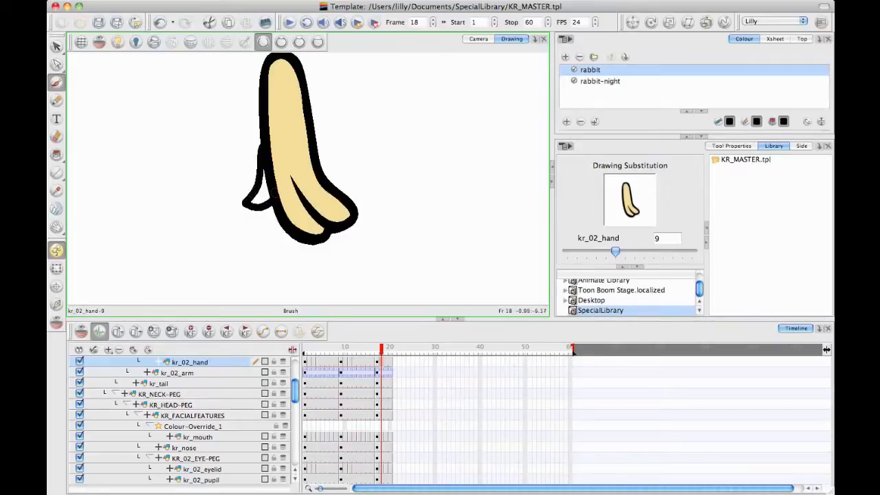
Step: Sample the hand's beige skin colour and fill the new thumb with the Paint tool
key("d")
left_click(289, 135)
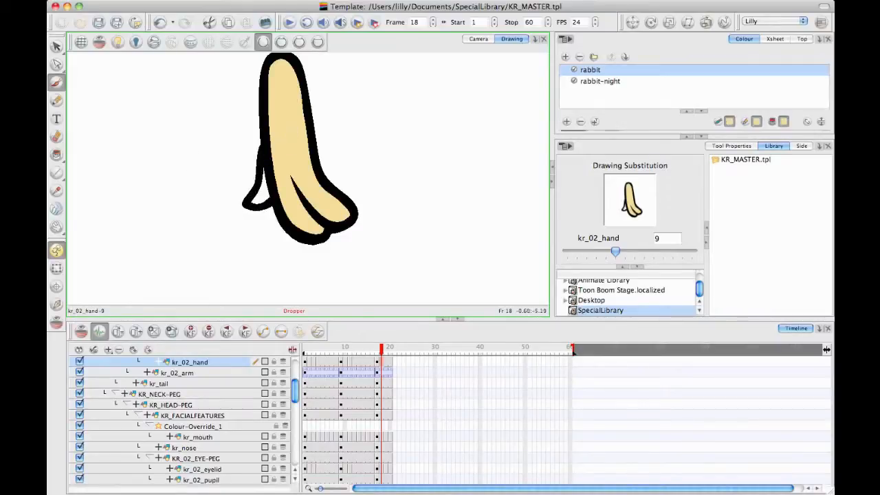
left_click(57, 156)
left_click(256, 196)
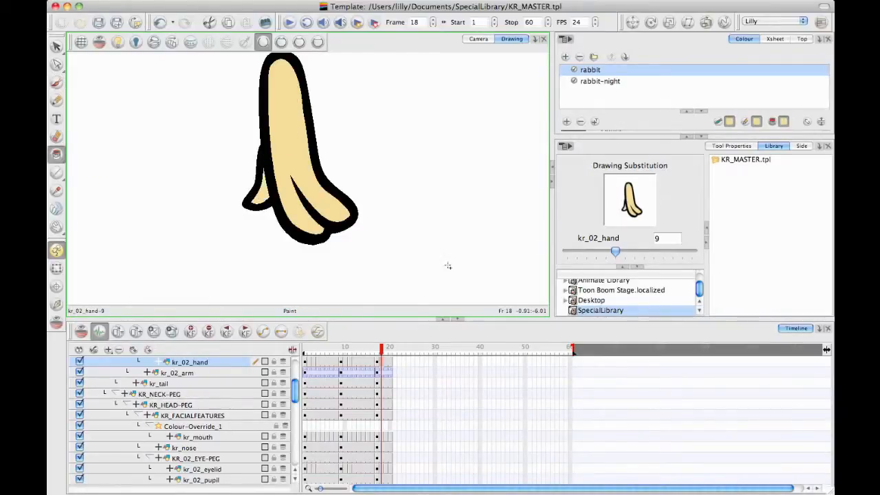
Step: Check the edited hand around frame 18 in the Camera view, then save and close the template
left_click(479, 39)
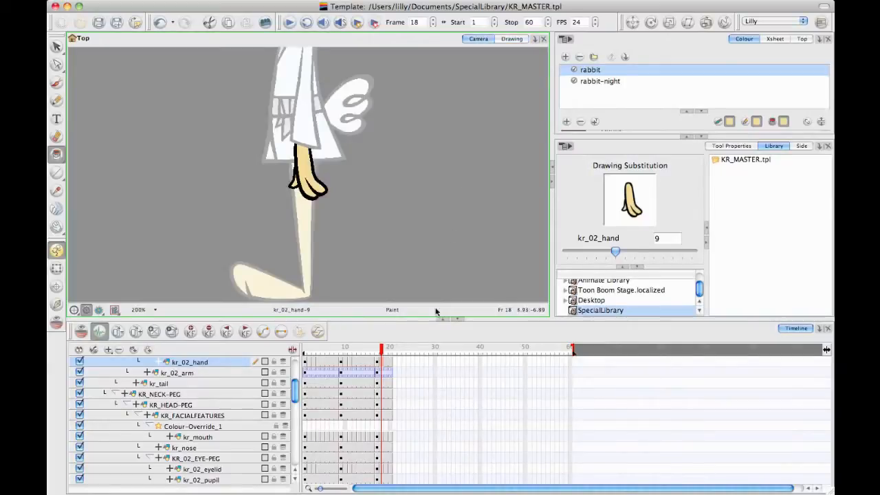
left_click(378, 351)
left_click_drag(377, 352, 381, 352)
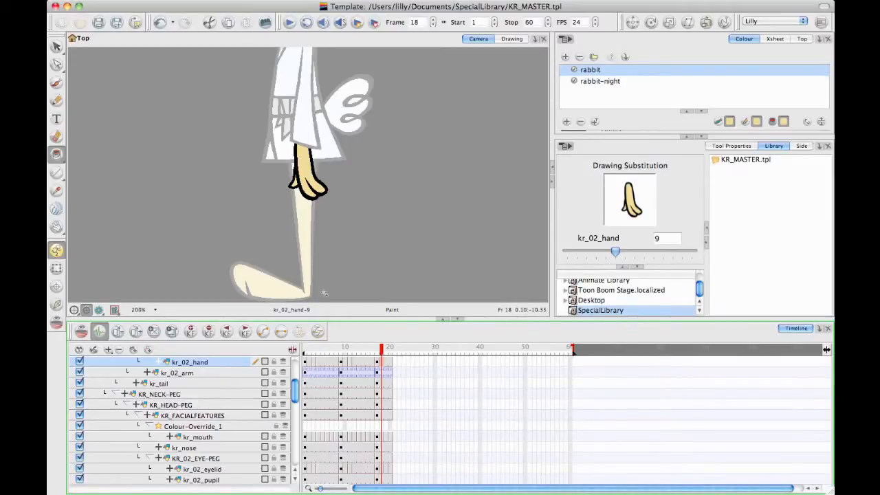
left_click(99, 24)
left_click(56, 7)
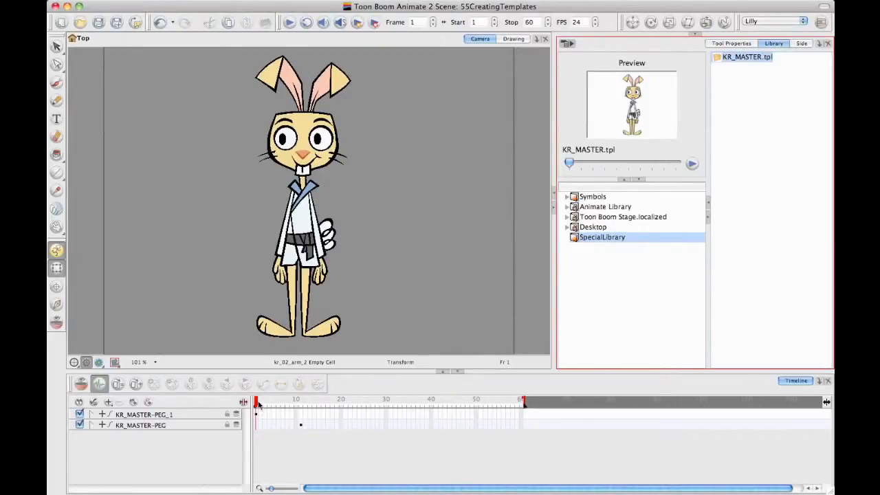
Step: Review the rabbit's pose at frame 14 of the scene and select KR_MASTER.tpl in SpecialLibrary
left_click_drag(261, 407, 314, 413)
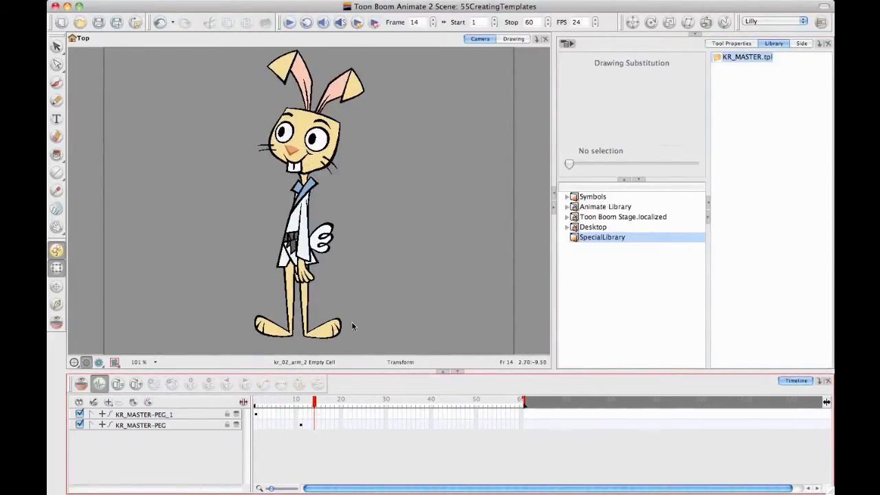
left_click(576, 237)
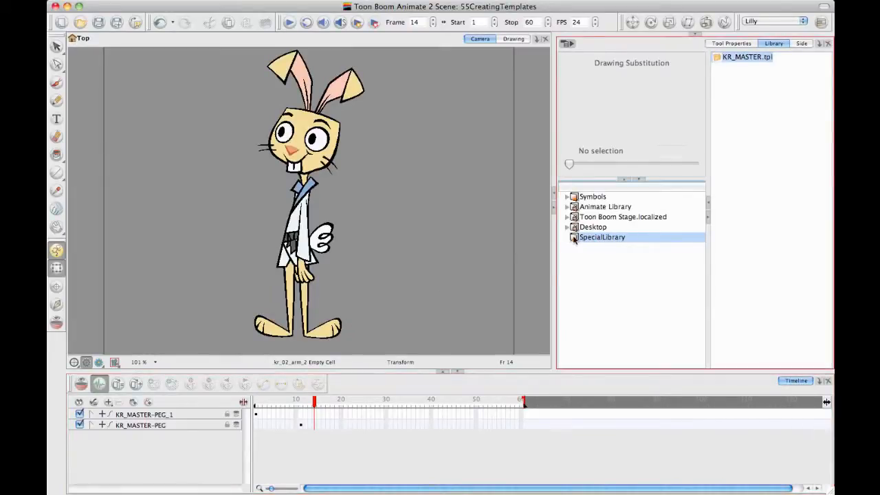
left_click(732, 58)
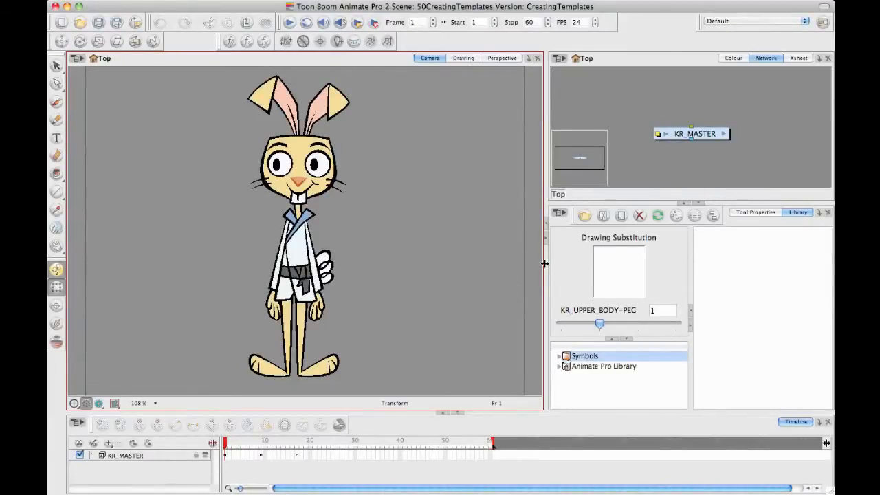
Step: In Animate Pro, widen the Camera view, expand the KR_MASTER group in the Timeline and widen its layer names
left_click_drag(545, 263, 551, 264)
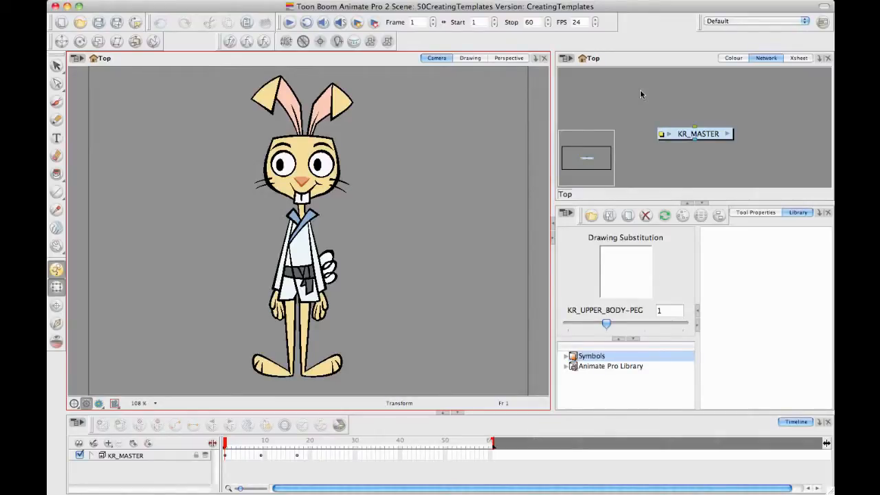
left_click_drag(223, 412, 224, 315)
left_click(90, 356)
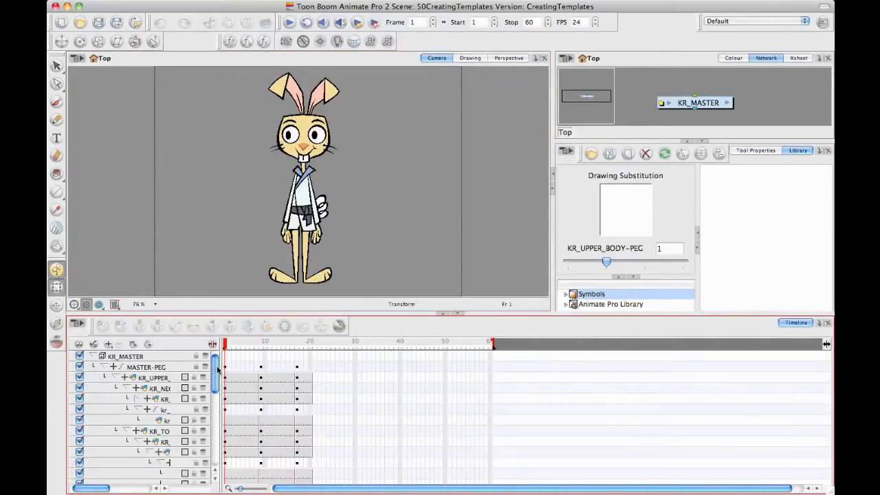
left_click_drag(221, 359, 318, 359)
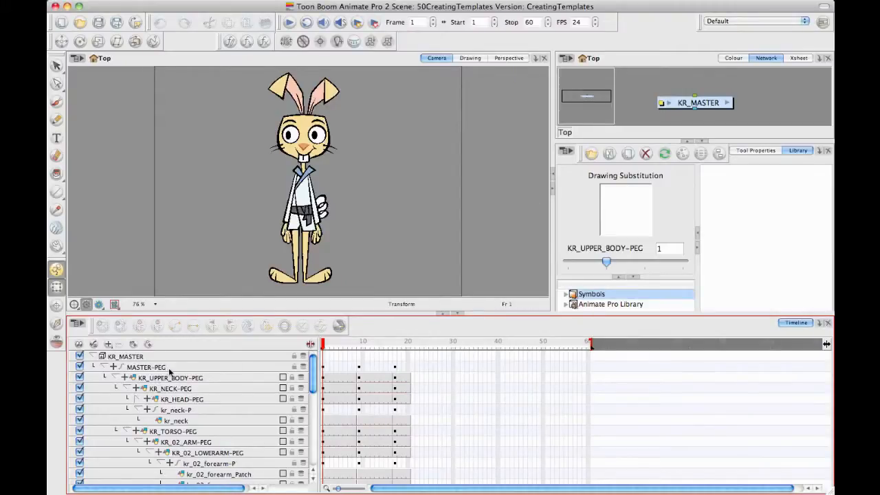
left_click_drag(437, 313, 435, 397)
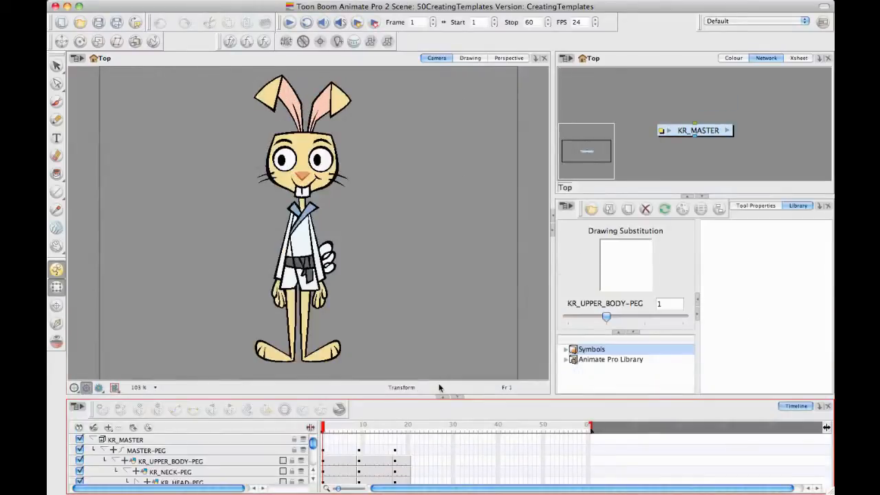
Step: Enter the KR_MASTER group in an enlarged Network view and locate the mouth's Colour-Override and Cutter modules
left_click(727, 130)
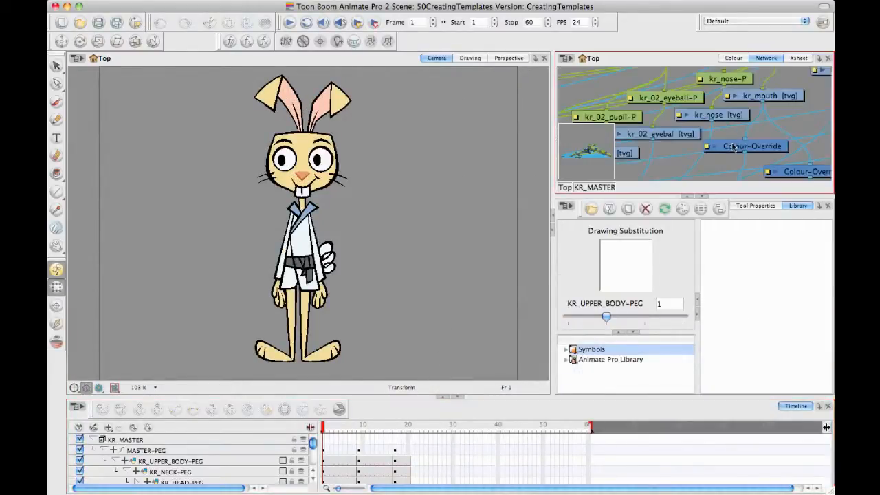
left_click(702, 197)
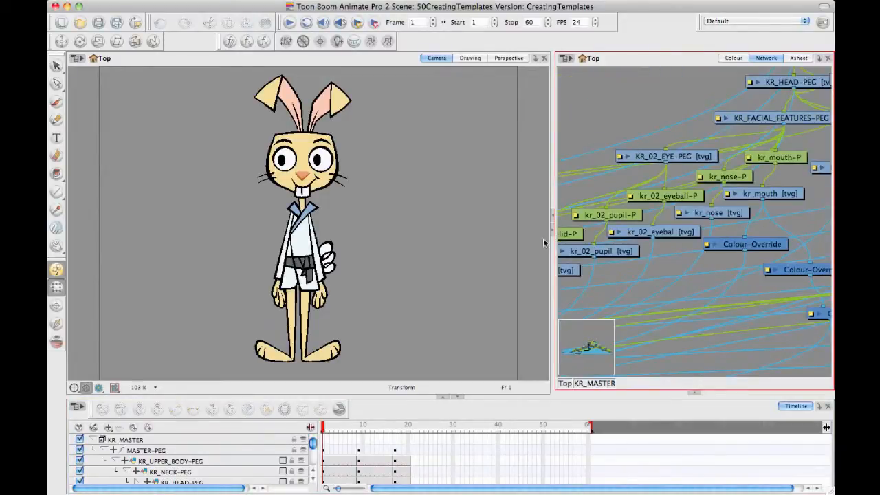
left_click_drag(553, 248, 426, 255)
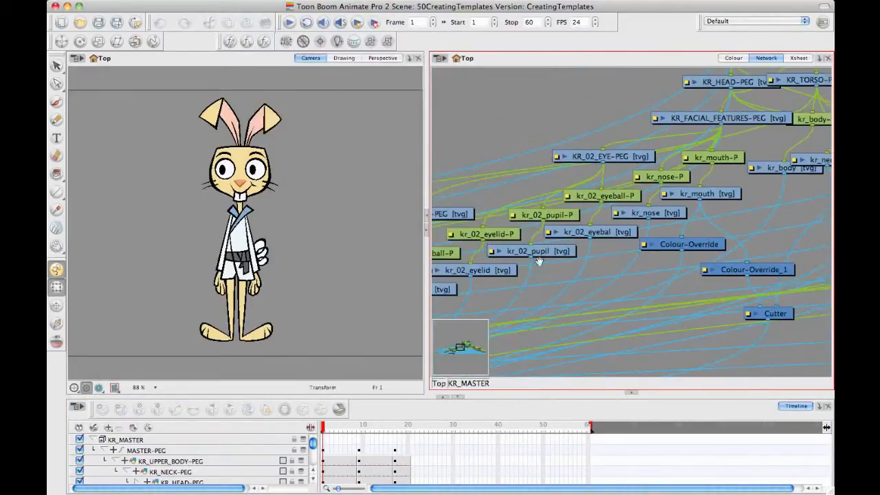
scroll(540, 260, "right", 10)
scroll(540, 260, "up", 3)
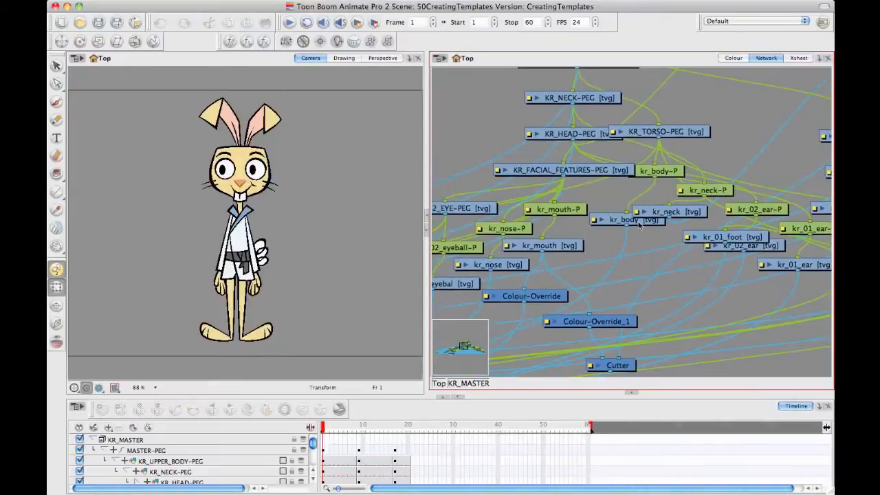
scroll(639, 223, "down", 5)
scroll(640, 224, "left", 2)
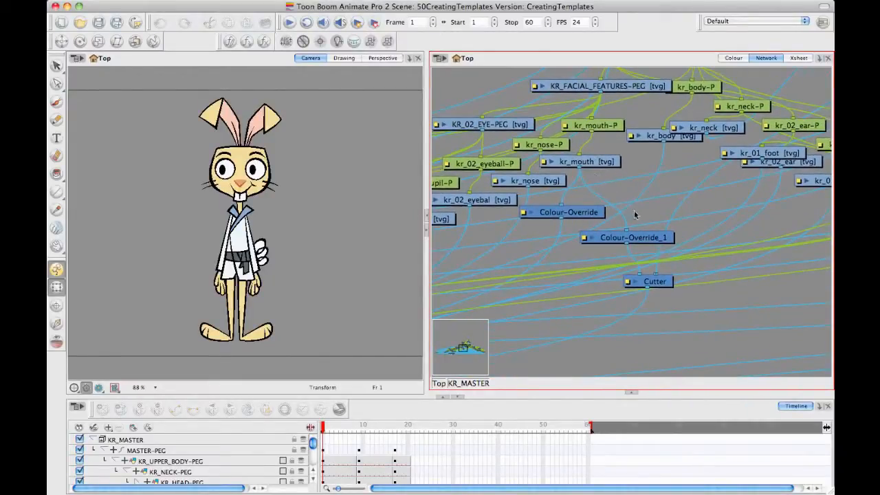
Step: Shift the Colour-Override_1, kr_mouth and Cutter modules slightly in the network to show their connections
left_click_drag(658, 241, 671, 237)
left_click_drag(603, 163, 611, 163)
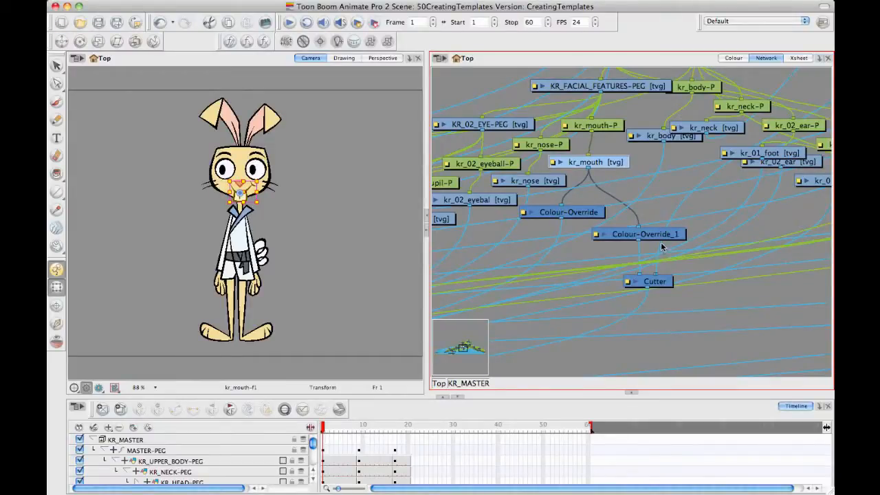
left_click_drag(660, 282, 665, 286)
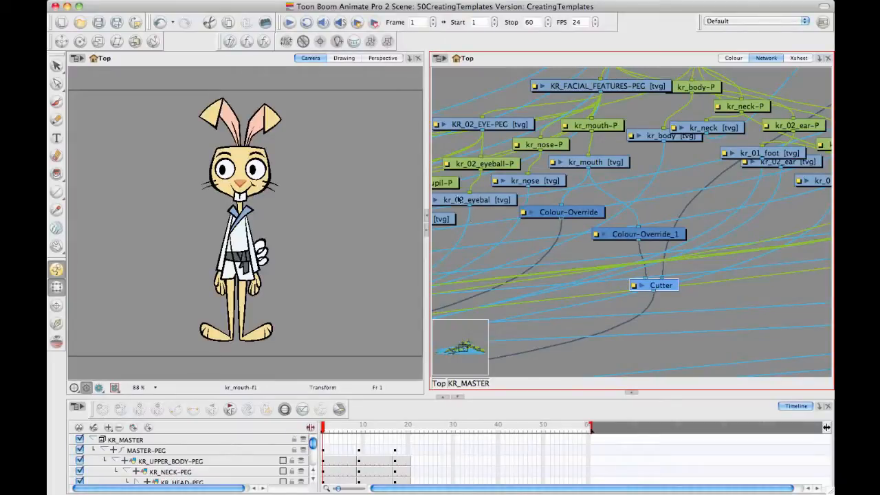
Step: Collapse and select the KR_MASTER group in the Timeline and reposition its module at the network's Top level
left_click(93, 440)
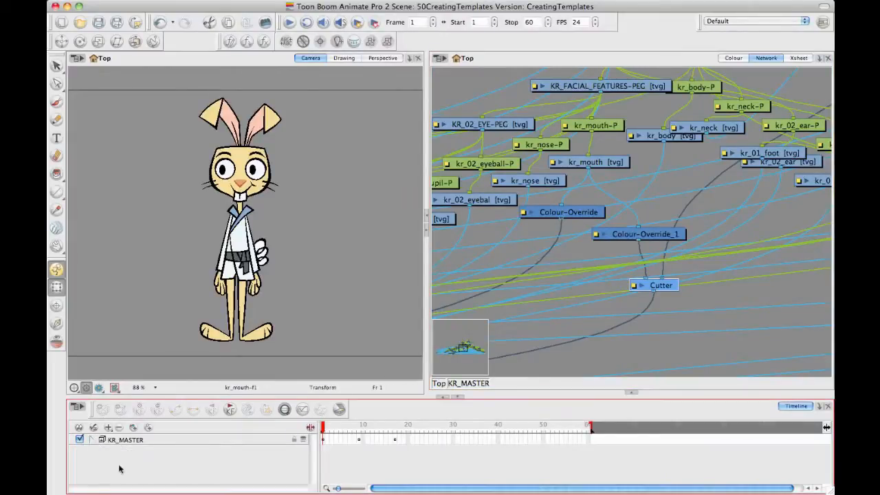
left_click(124, 440)
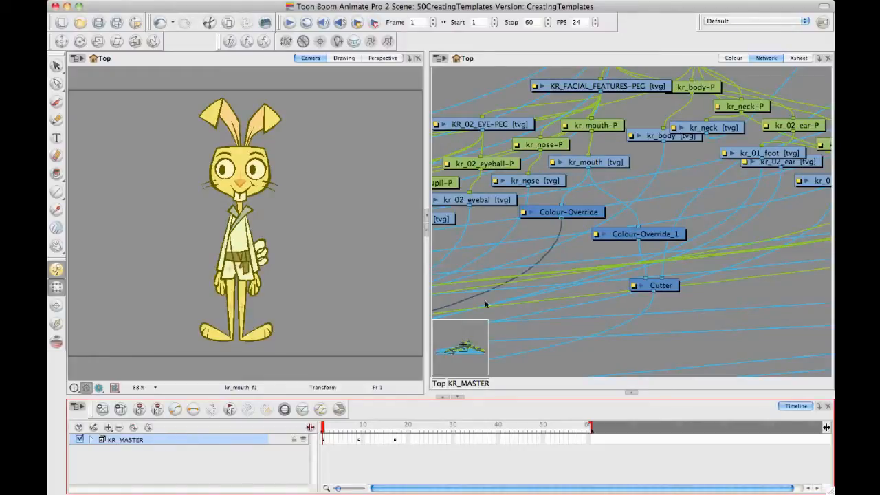
left_click(438, 383)
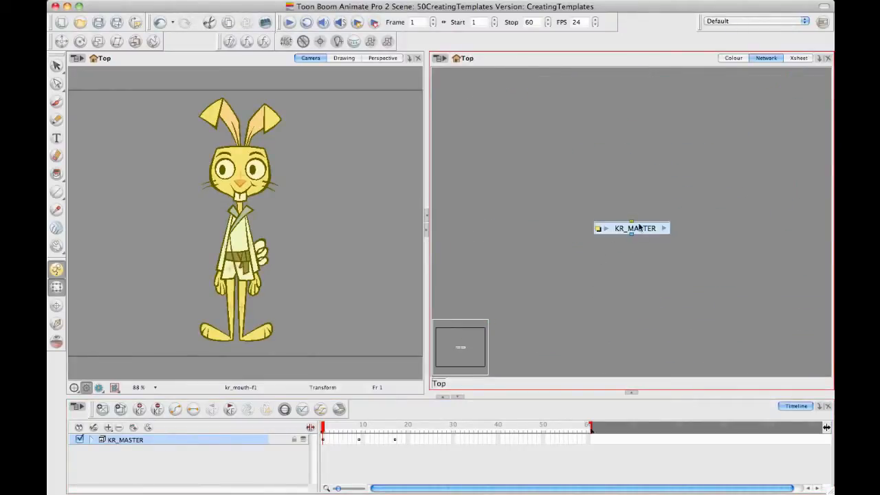
left_click_drag(639, 226, 635, 214)
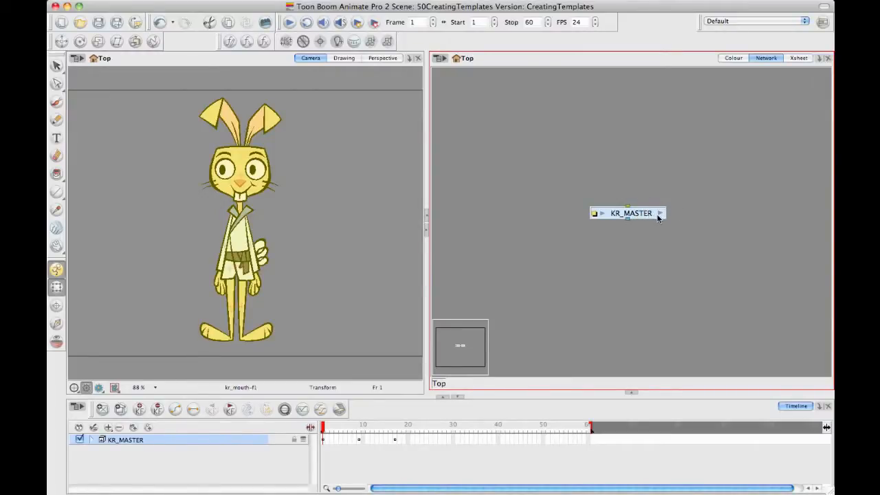
Step: Enter the KR_MASTER group again and examine an overview of its modules down to the composite
left_click(659, 214)
left_click_drag(594, 267, 734, 188)
scroll(606, 255, "down", 5)
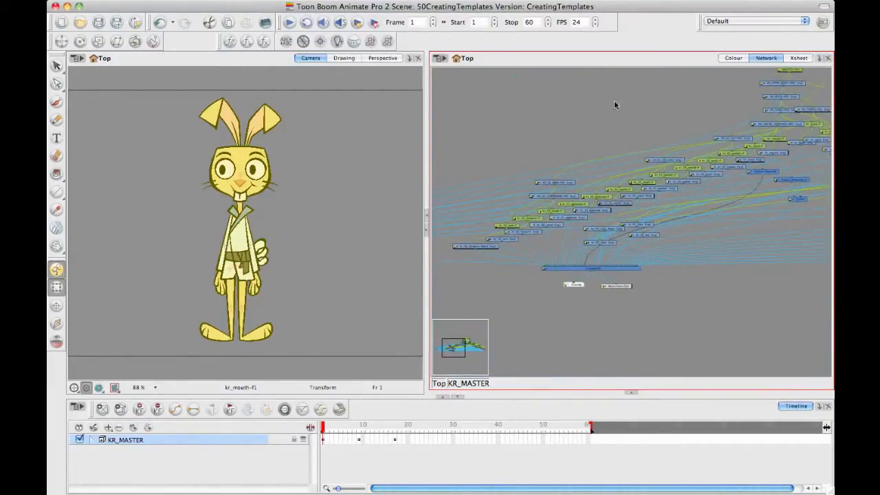
Step: Return to the network's Top level and select the KR_MASTER group module for copying
left_click_drag(586, 252, 568, 216)
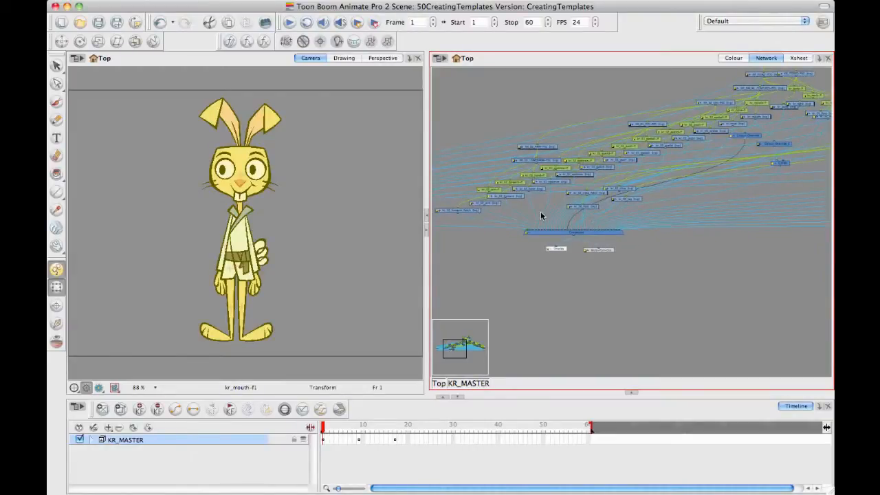
left_click_drag(527, 235, 448, 332)
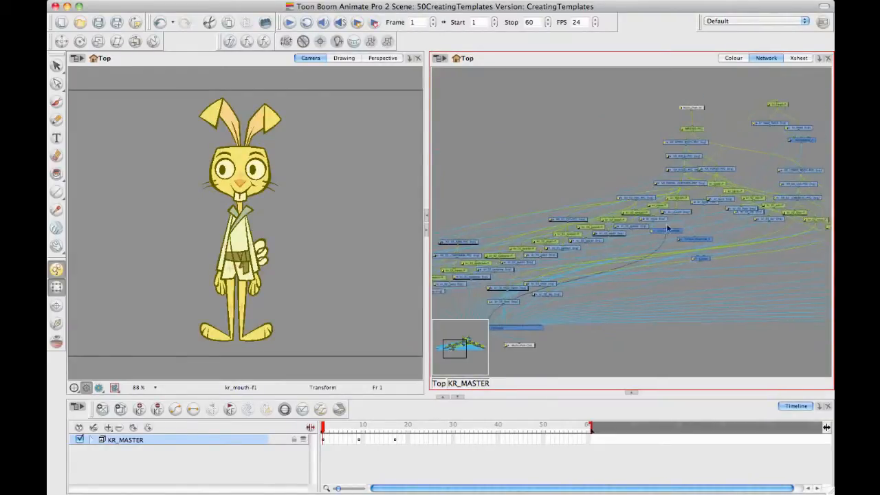
left_click_drag(652, 220, 708, 227)
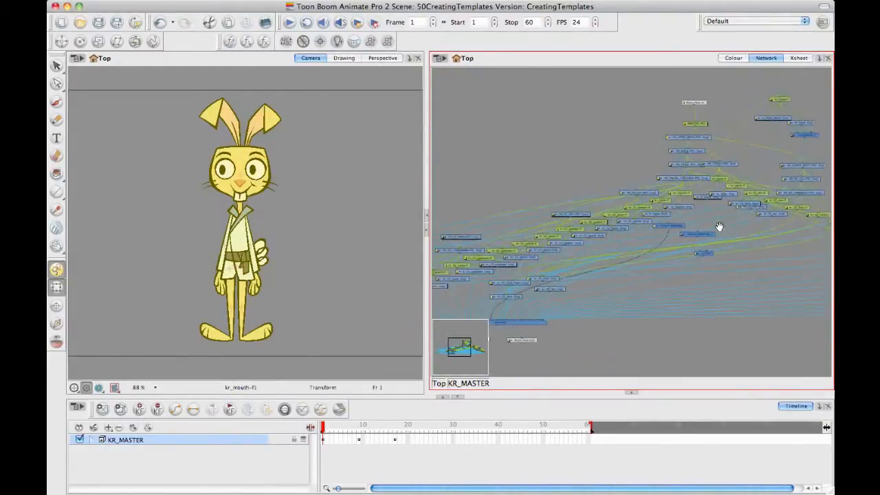
left_click_drag(571, 244, 601, 242)
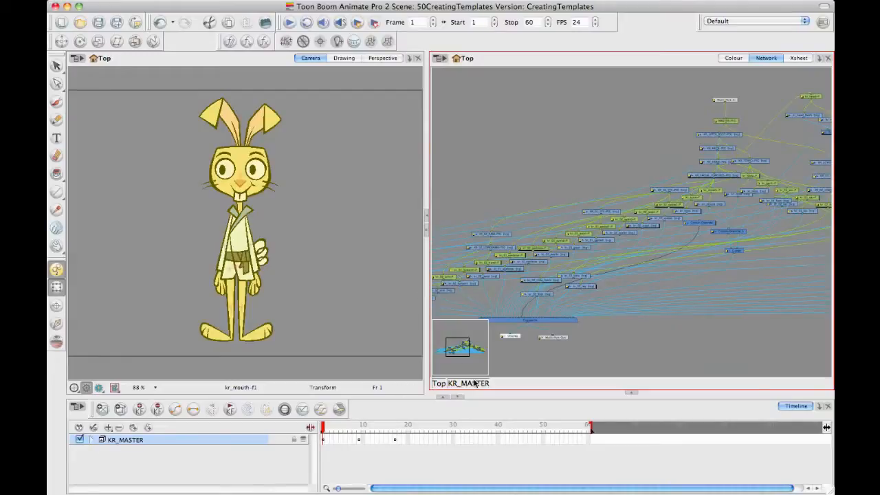
left_click(440, 383)
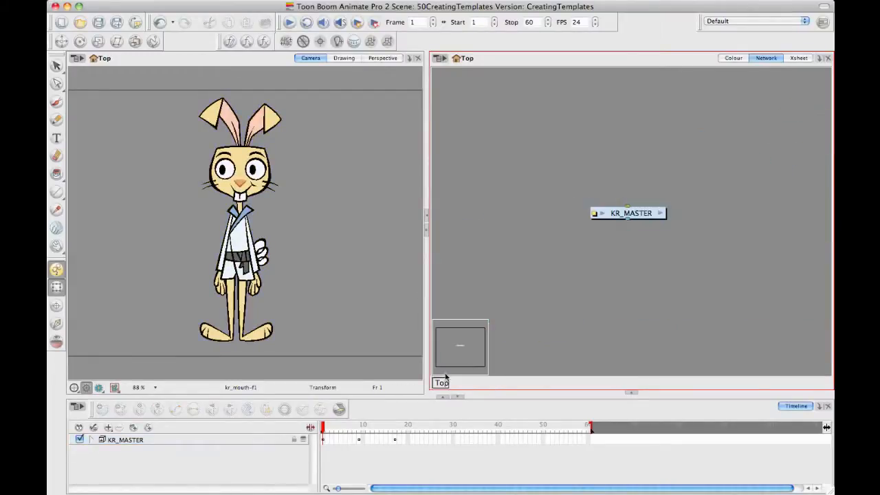
left_click(636, 213)
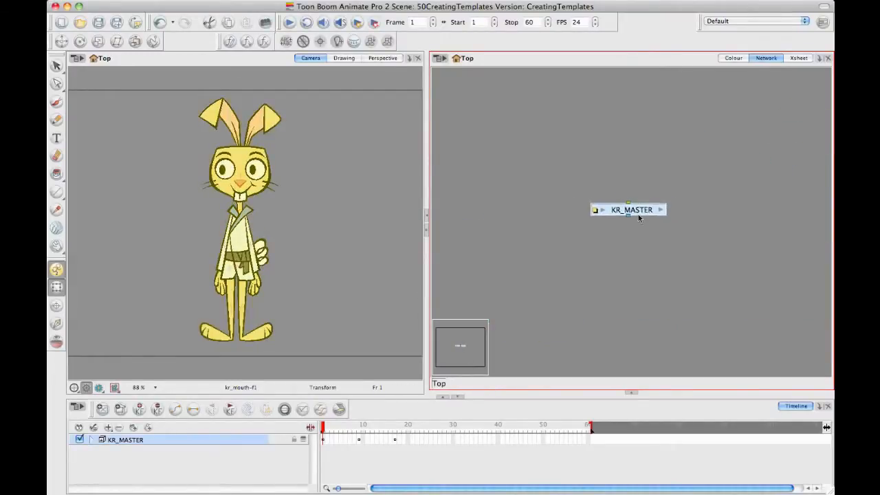
left_click_drag(638, 214, 637, 214)
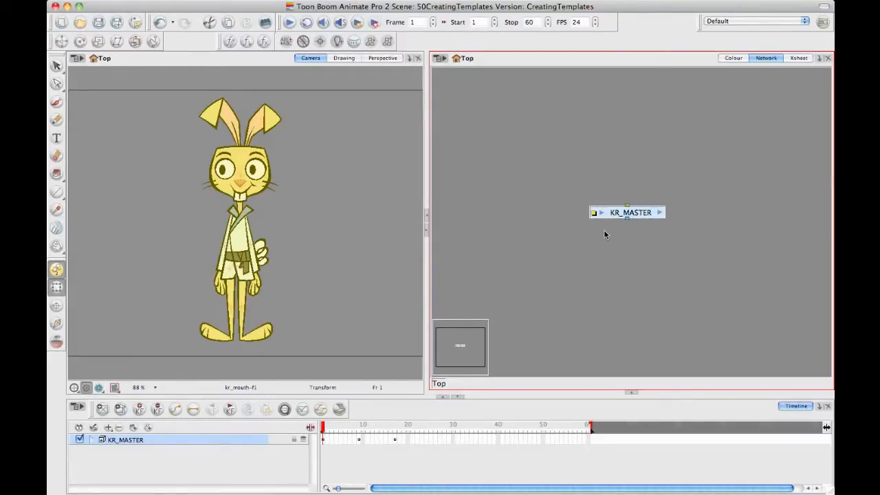
Step: Reveal the Library below a reduced Network view and get the right to modify the Animate Pro Library
left_click(631, 393)
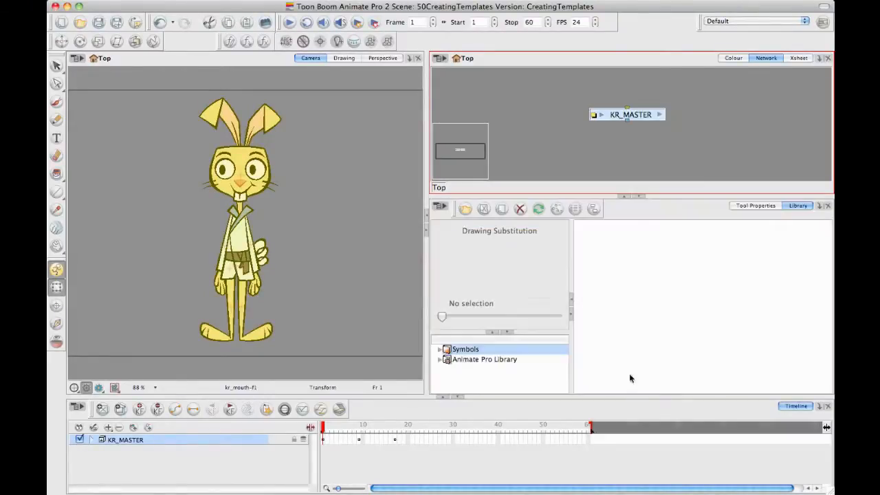
left_click(508, 360)
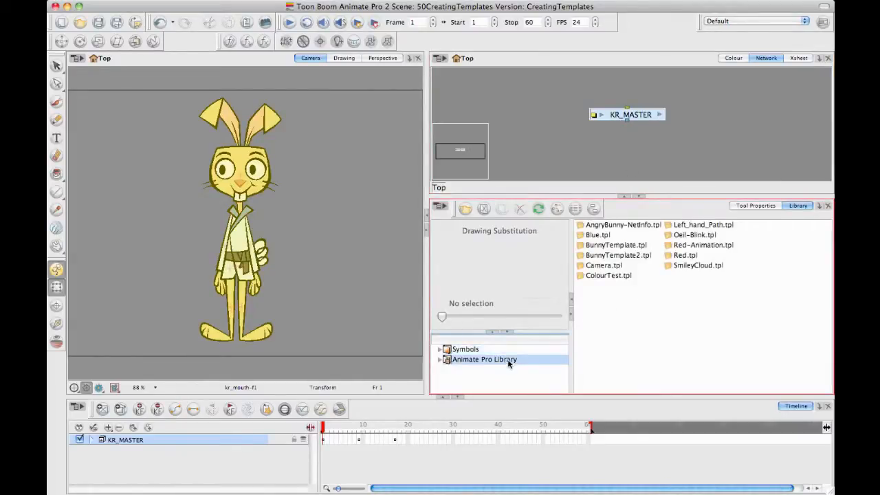
right_click(491, 358)
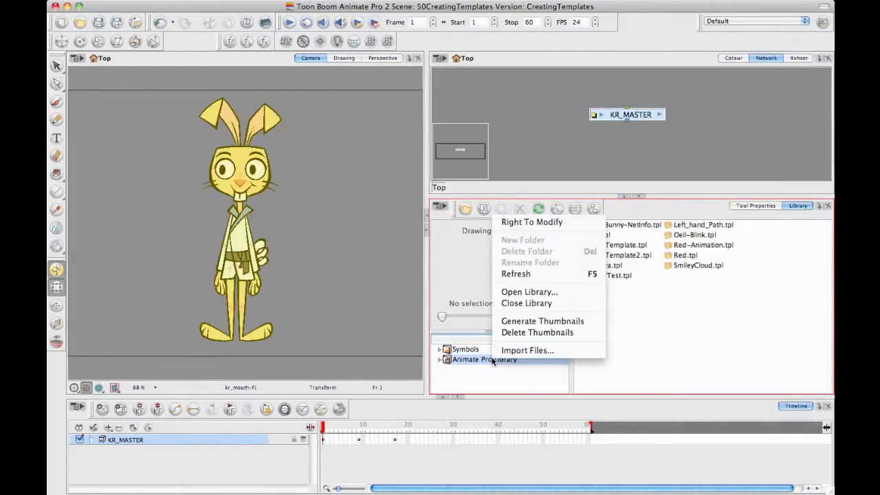
left_click(548, 224)
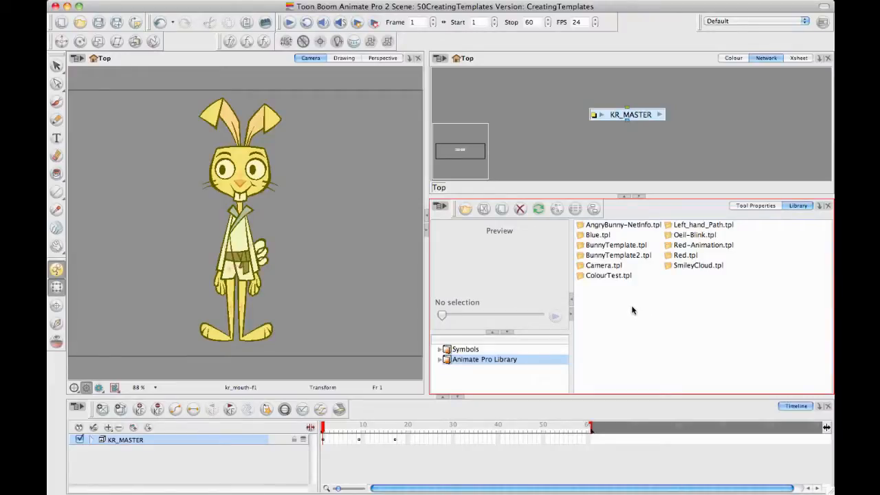
Step: Paste the KR_MASTER group into the Animate Pro Library as KR_MASTER.tpl and select the new template
key("super+v")
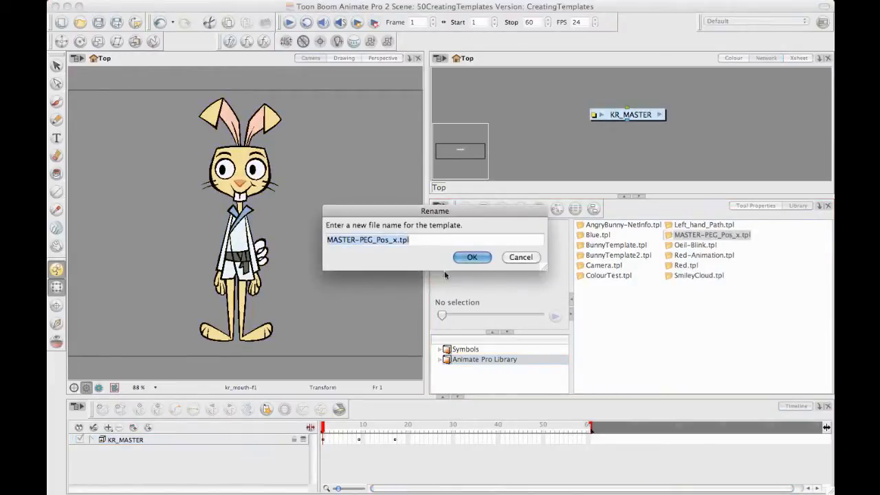
left_click(401, 240)
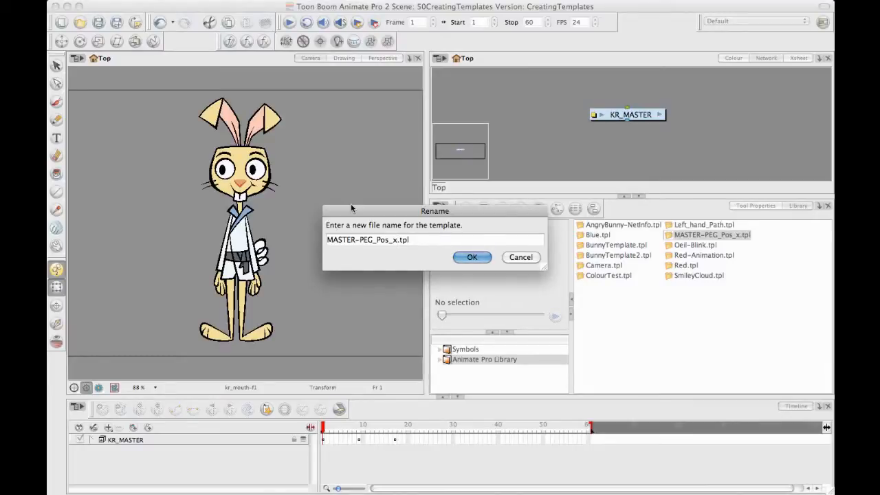
type("kr")
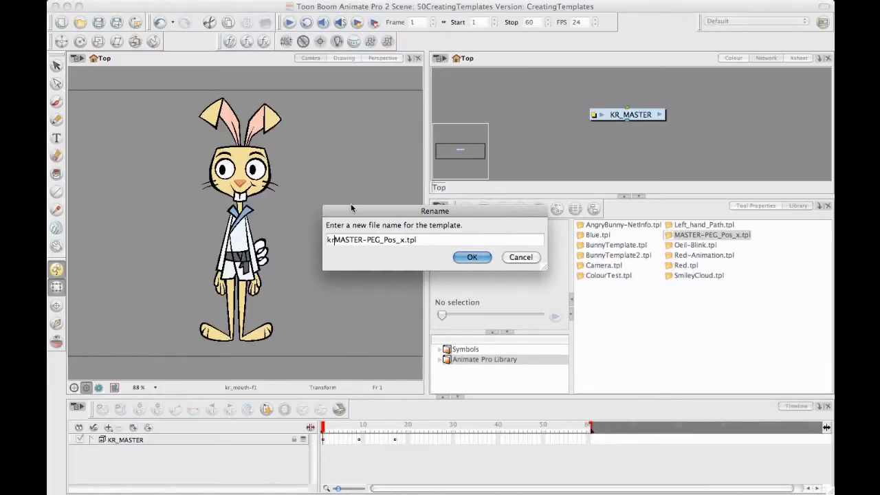
key("BackSpace")
key("BackSpace")
type("KR")
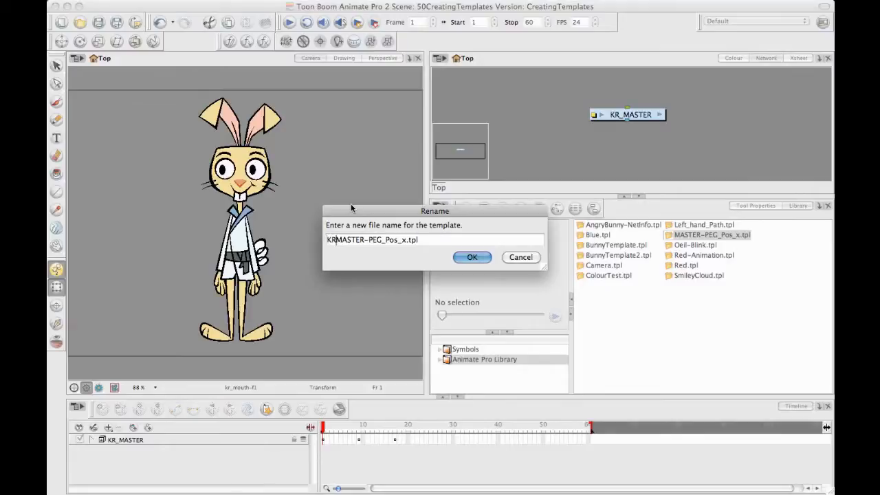
type("_")
left_click_drag(410, 240, 370, 240)
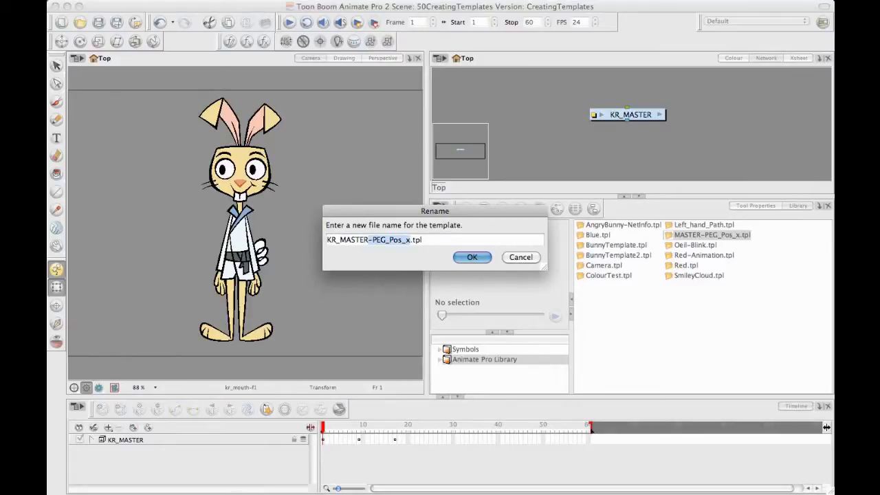
key("BackSpace")
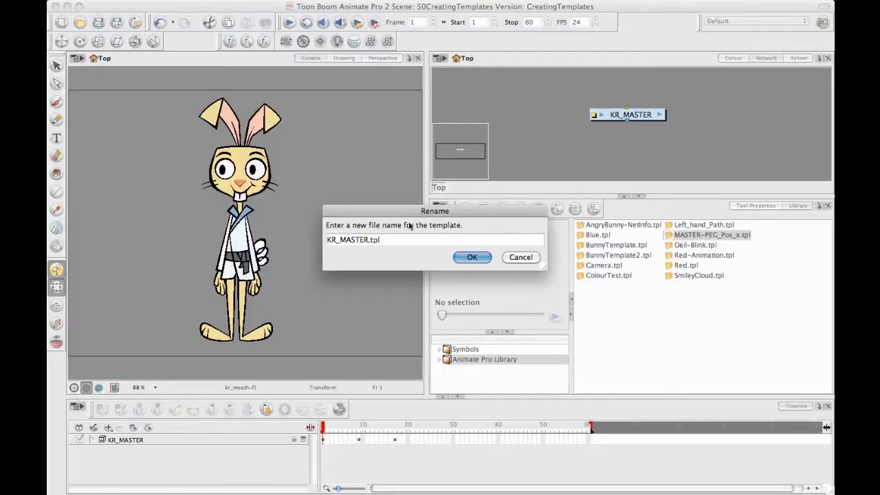
left_click(472, 256)
left_click(702, 236)
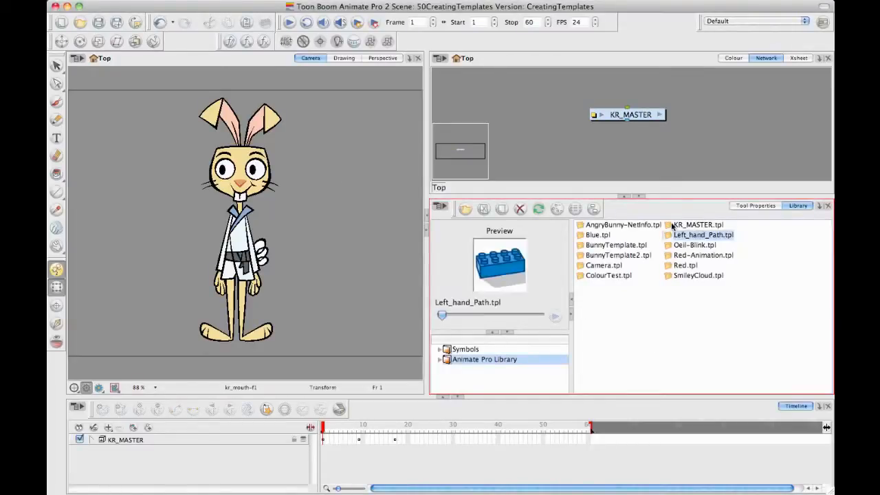
left_click(684, 225)
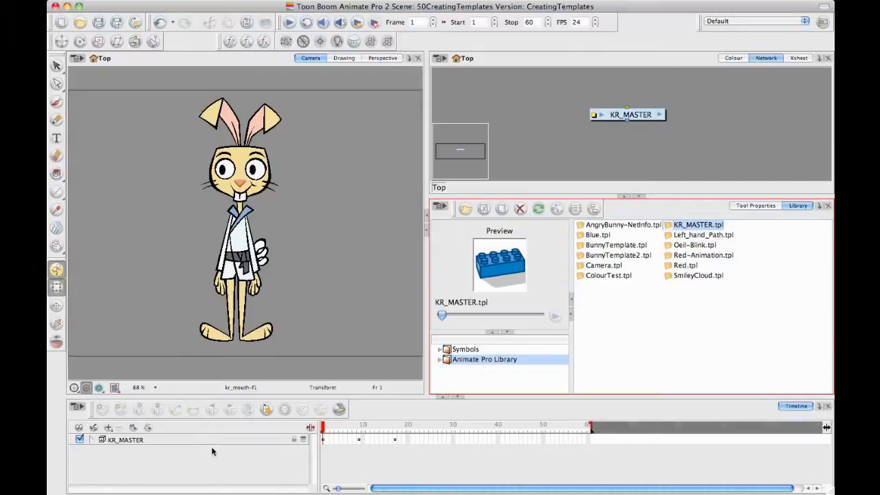
Step: Enter the KR_MASTER group in an enlarged Network view and examine the modules between MASTER-PEG and the Cutter
left_click(662, 117)
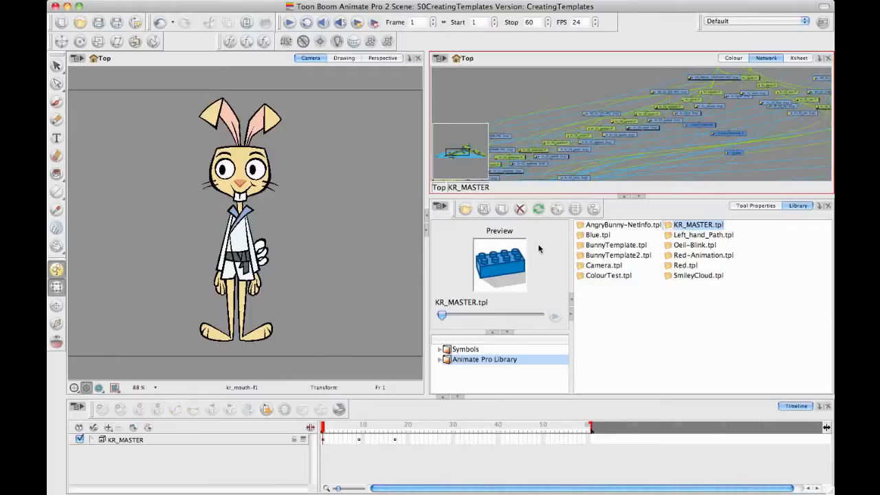
left_click(641, 197)
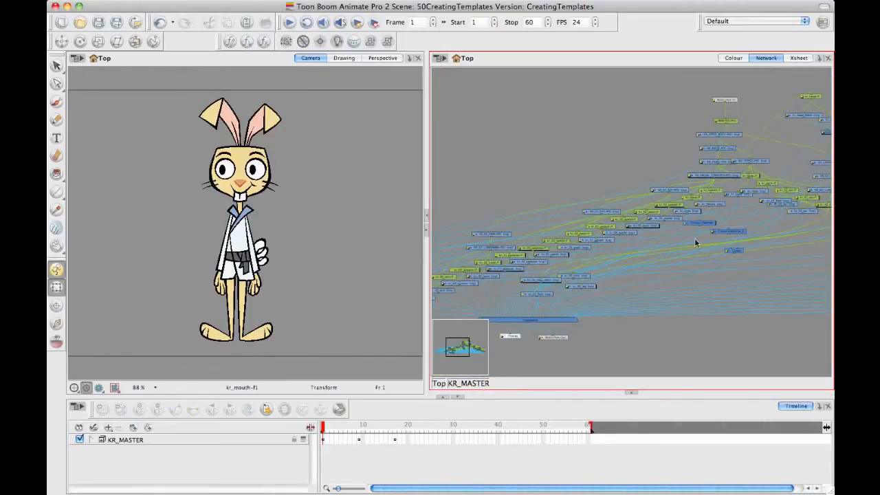
left_click_drag(698, 227, 743, 310)
key("2")
key("2")
key("2")
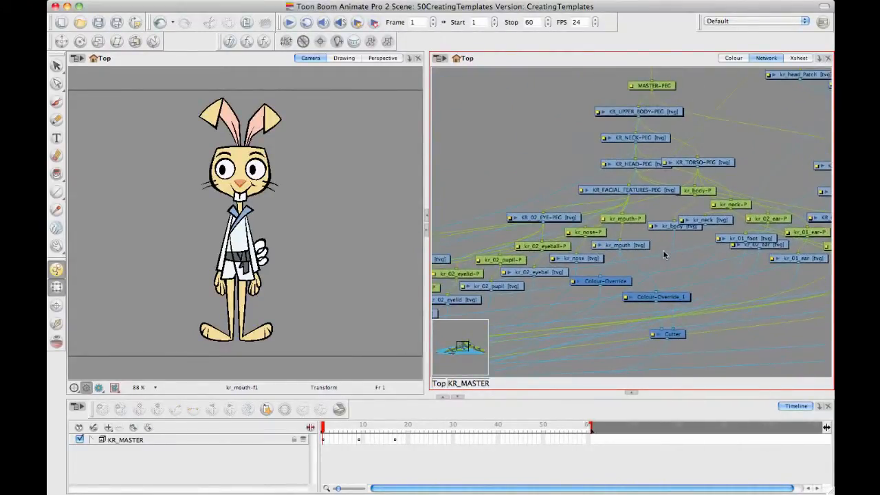
left_click_drag(664, 253, 682, 249)
key("1")
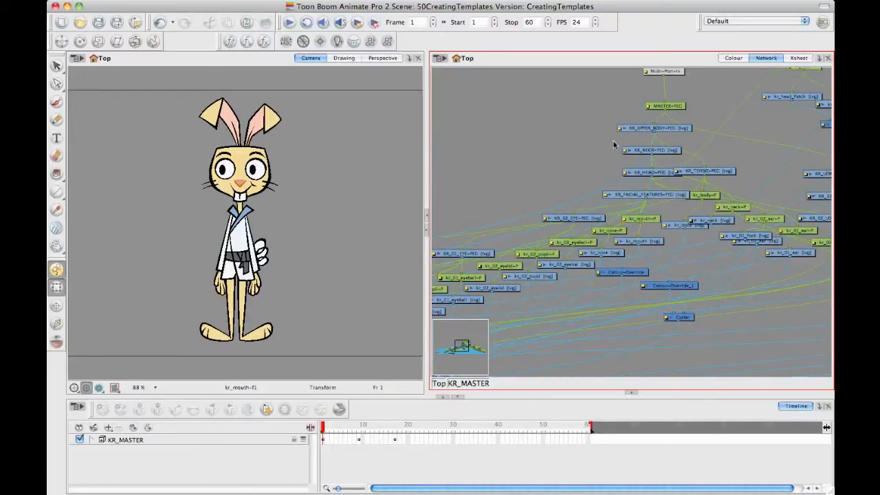
Step: Try to group the modules from MASTER-PEG down to the Cutter inside KR_MASTER, then clear the selection
left_click_drag(520, 97, 746, 343)
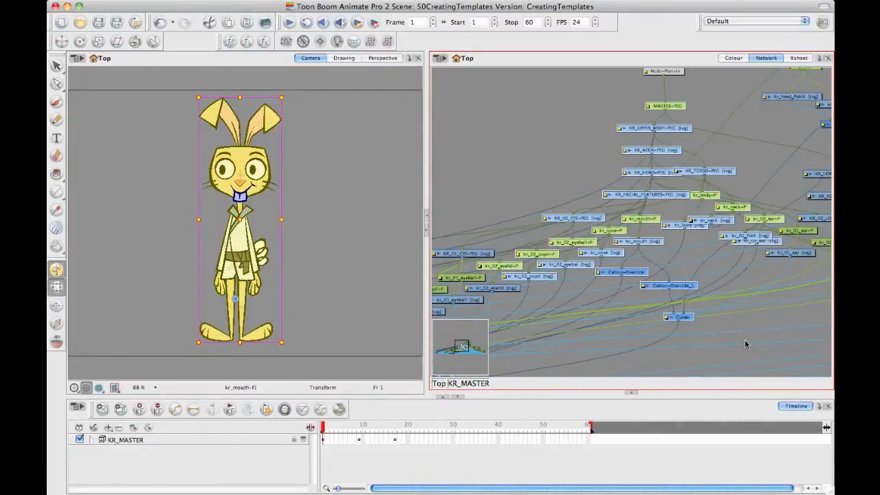
key("super+g")
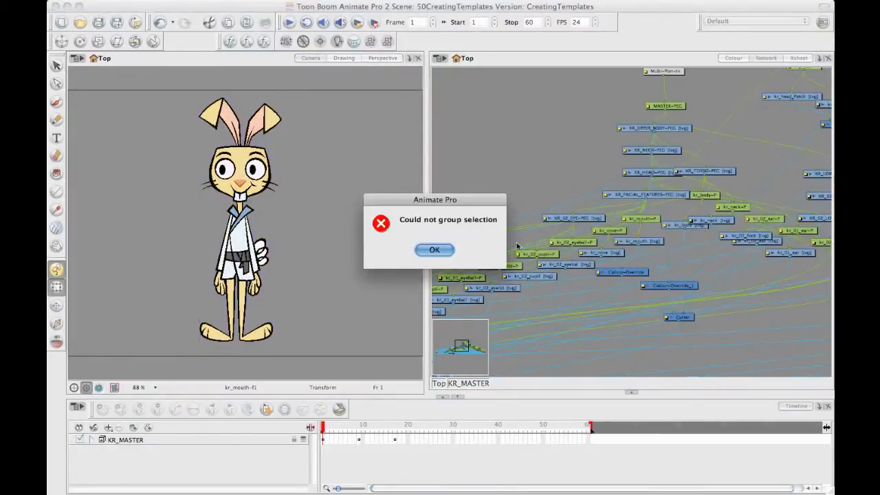
left_click(450, 253)
left_click_drag(542, 98, 692, 280)
left_click(581, 114)
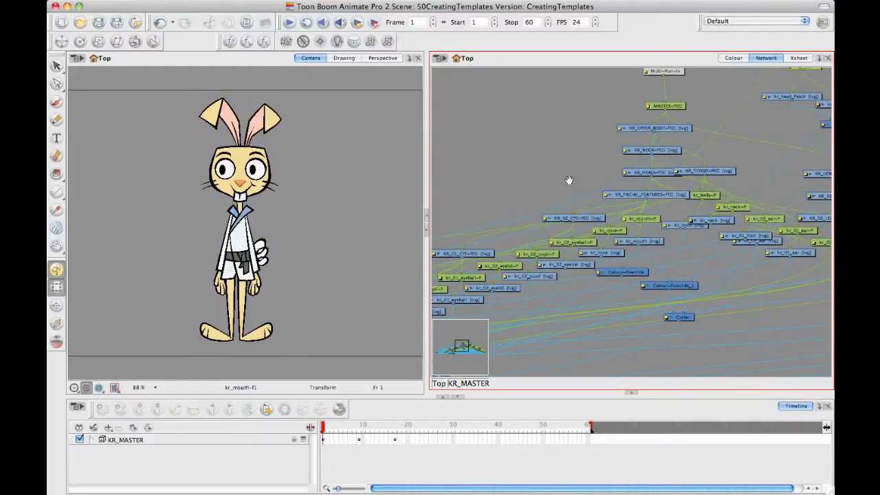
Step: Group the kr_01_pupil, kr_01_eyelid and kr_02_eyebrow drawings and their pegs using Group Selection With Composite
left_click_drag(627, 85, 625, 139)
left_click_drag(517, 293, 732, 103)
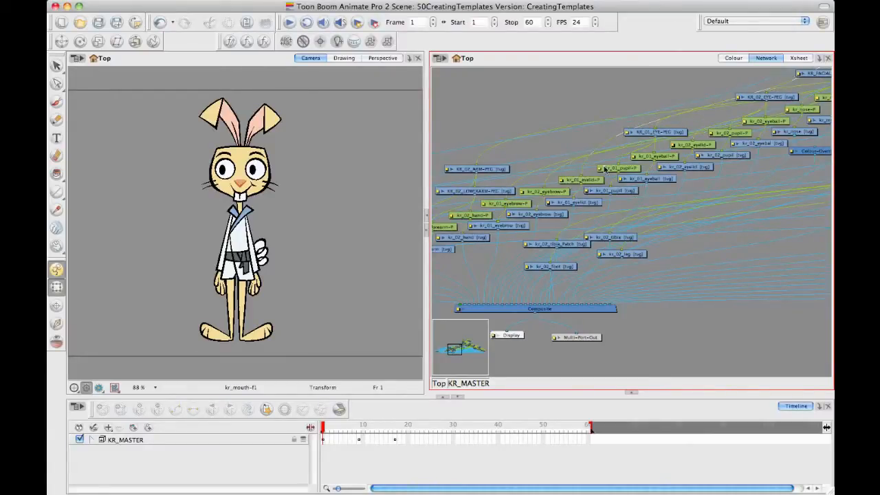
left_click_drag(593, 202, 615, 222)
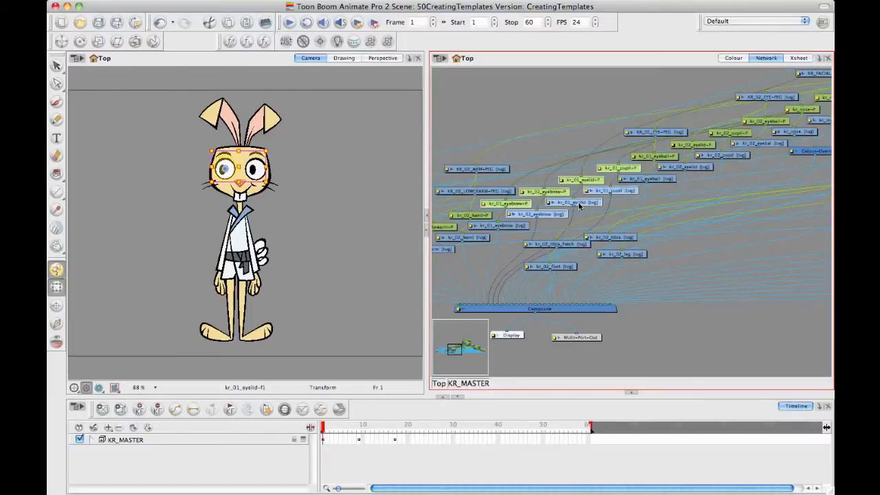
left_click_drag(543, 144, 608, 231)
right_click(589, 203)
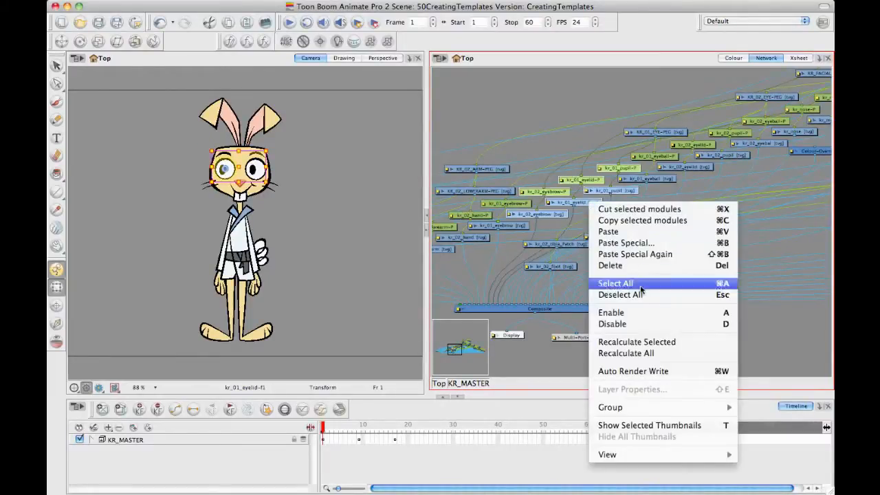
mouse_move(655, 406)
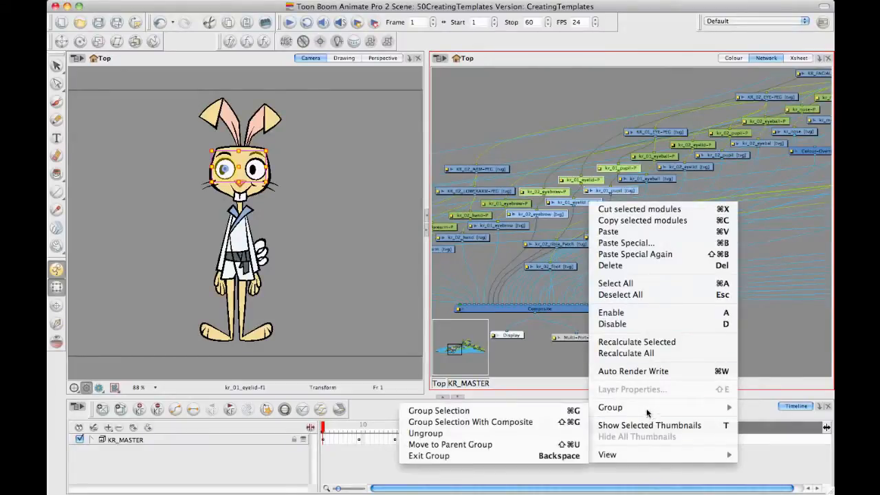
left_click(506, 422)
Step: Move the kr_02_eyebrow-G group module above its neighbouring modules and examine its input and output connections up close
left_click_drag(586, 193, 570, 111)
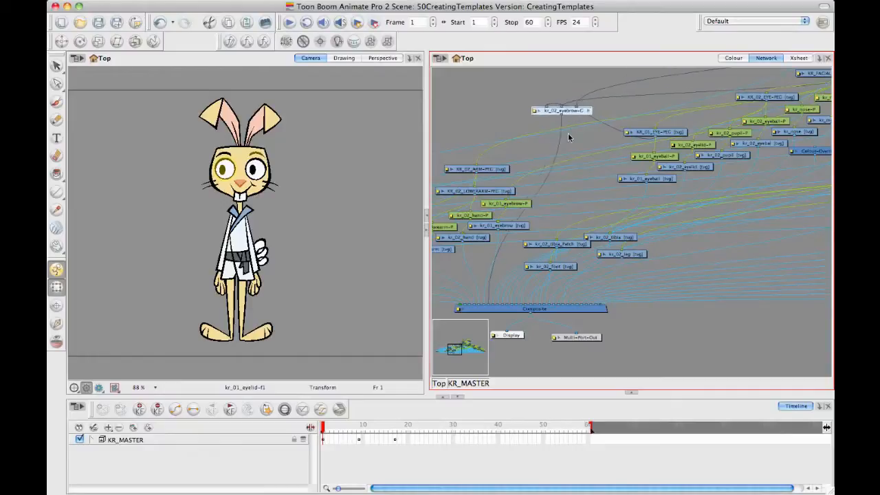
left_click_drag(569, 155, 575, 201)
key("2")
key("2")
key("2")
left_click_drag(548, 143, 615, 238)
key("2")
key("2")
key("2")
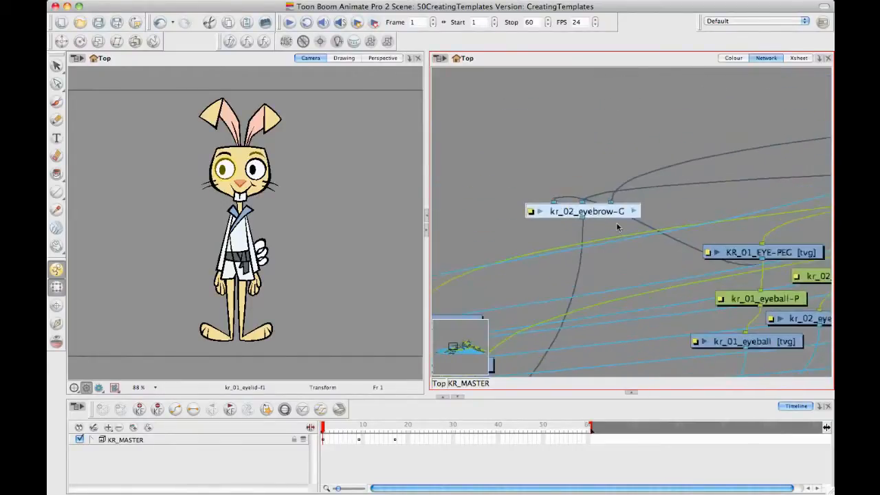
left_click_drag(595, 210, 605, 205)
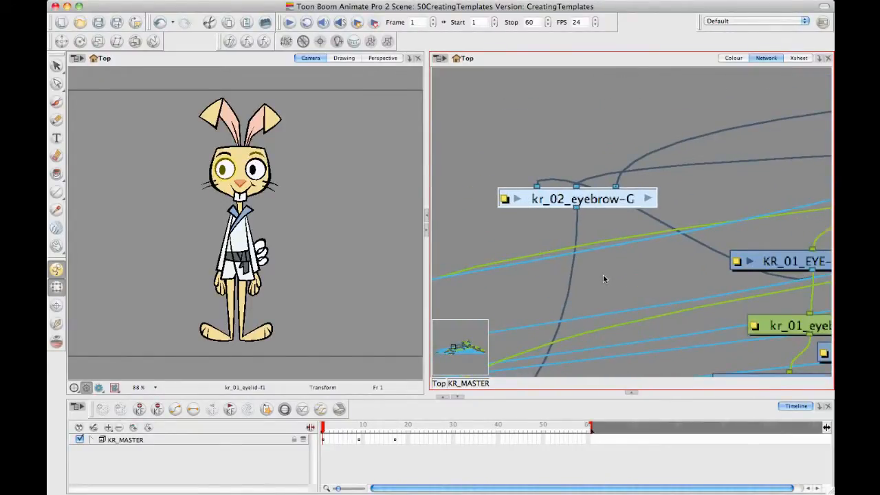
left_click(536, 155)
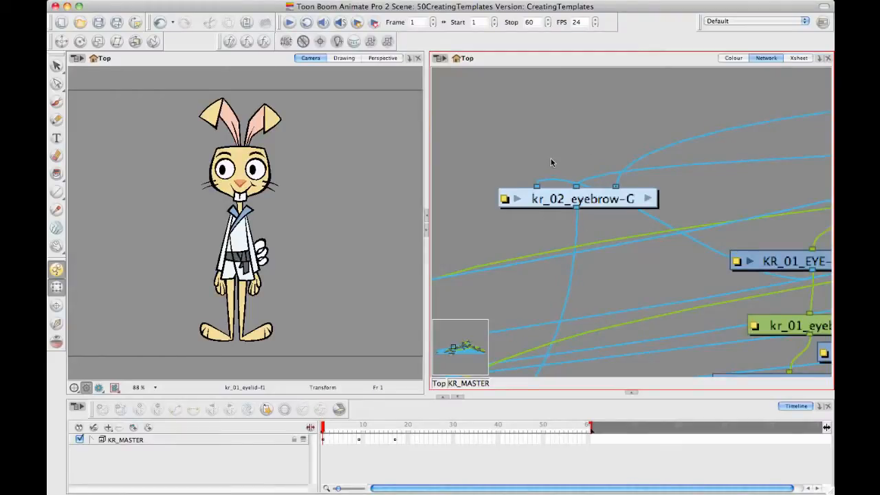
left_click_drag(583, 205, 584, 207)
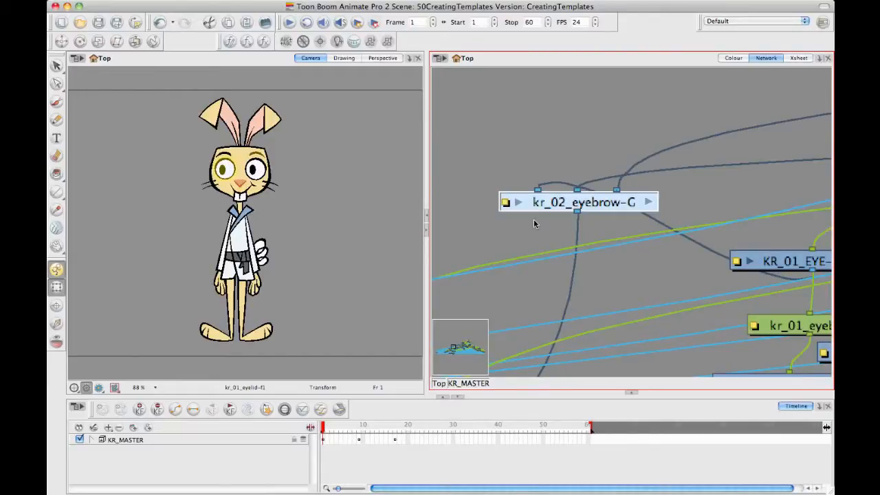
Step: Paste a copy of the kr_02_eyebrow-G group module into the network and place it just below the original
left_click_drag(601, 116, 620, 125)
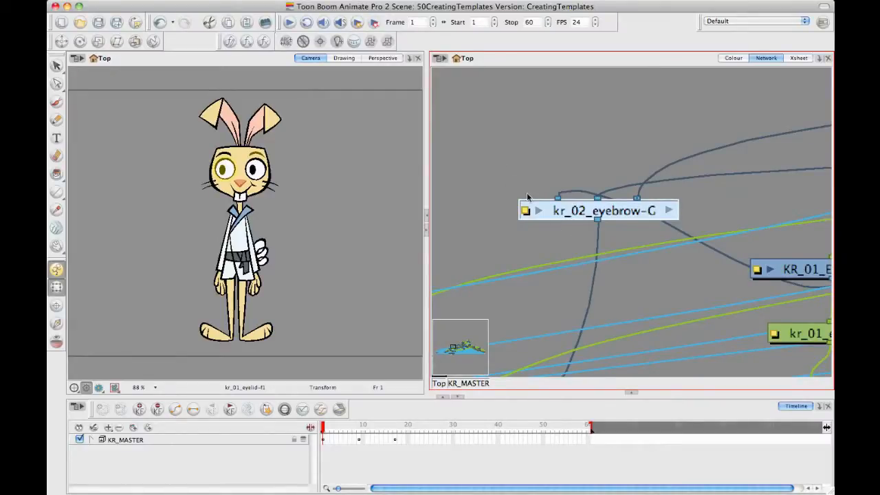
left_click_drag(497, 159, 557, 235)
key("super+v")
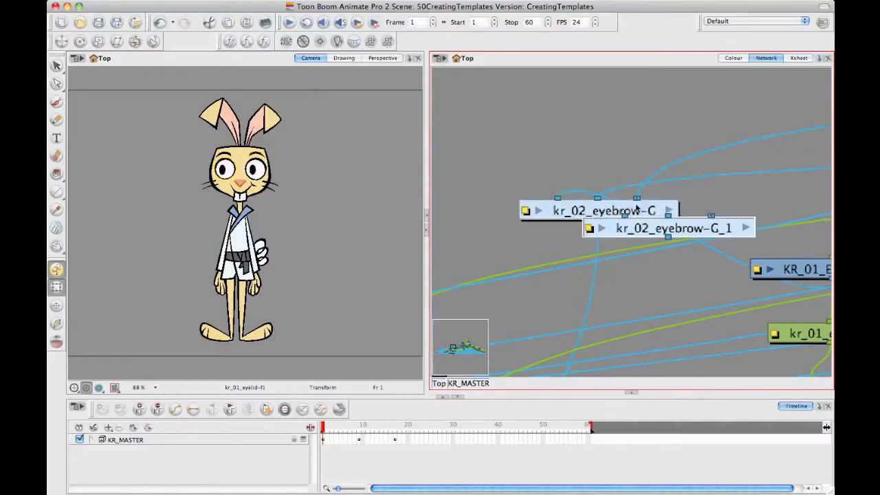
left_click_drag(668, 233, 656, 268)
Step: Disconnect the input cables from the original kr_02_eyebrow-G group module and move it clear of the pasted copy
left_click_drag(639, 219, 595, 157)
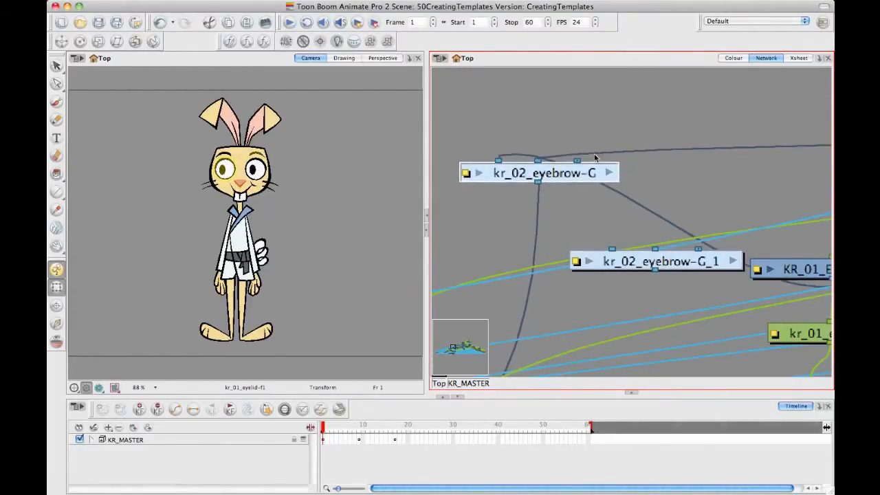
left_click_drag(528, 158, 518, 144)
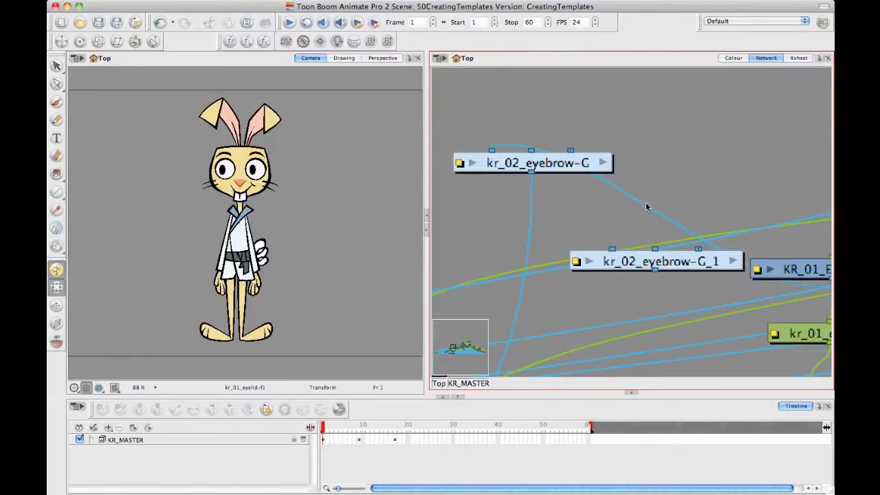
left_click_drag(646, 203, 686, 152)
left_click_drag(585, 165, 562, 192)
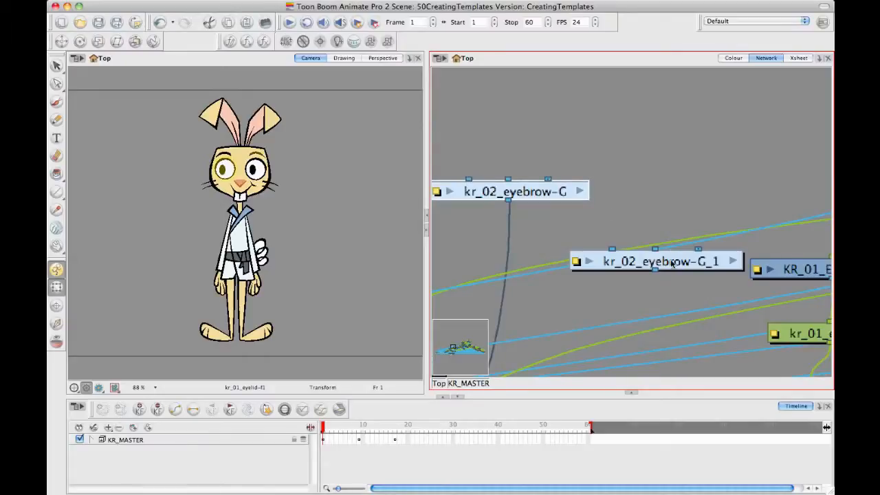
Step: Place the pasted eyebrow group beside the original kr_02_eyebrow-G and compare the ports and connections of the two modules
left_click_drag(672, 264, 700, 208)
left_click_drag(558, 191, 631, 190)
left_click_drag(668, 227, 684, 192)
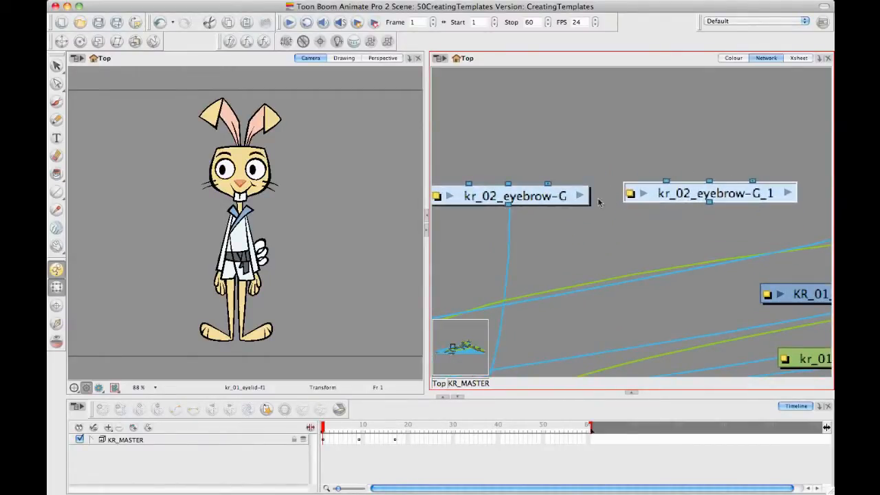
left_click_drag(577, 212, 594, 210)
left_click(556, 198)
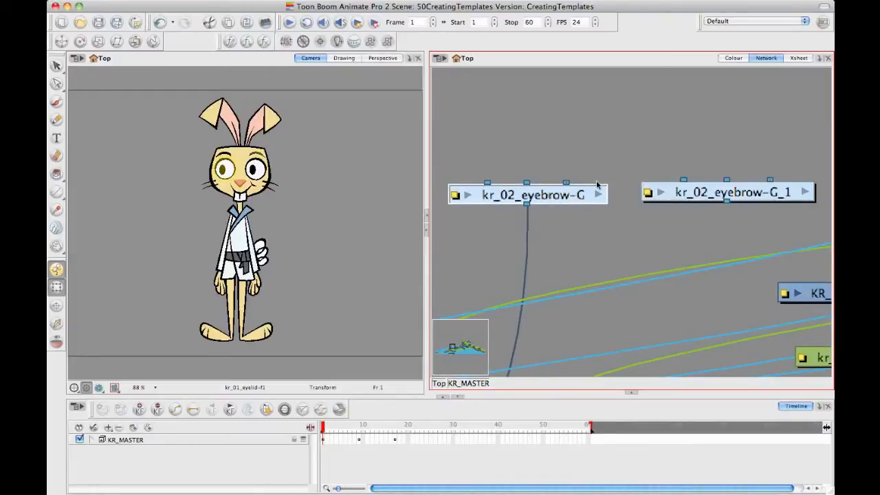
left_click_drag(715, 196, 722, 195)
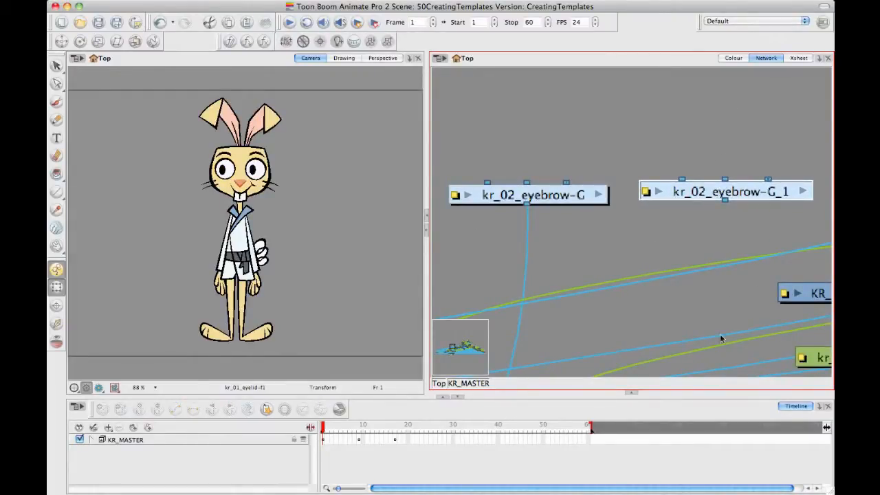
left_click(567, 196)
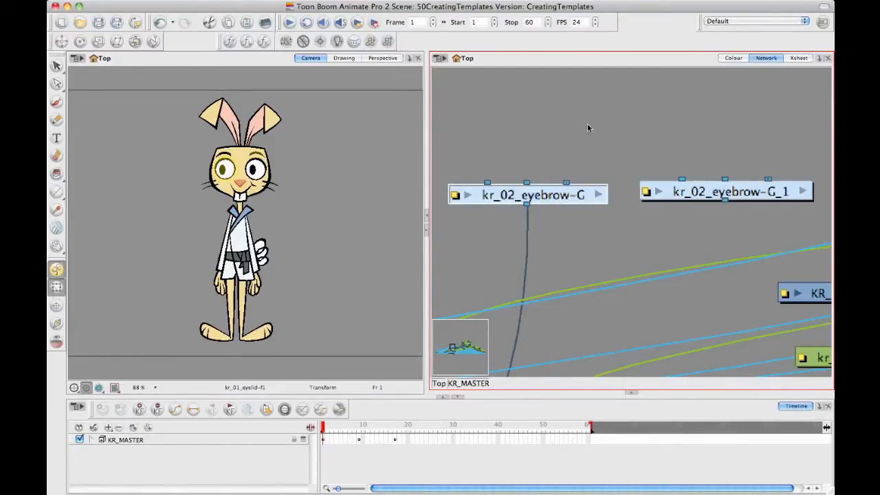
Step: Move the kr_01_eyeball-P peg above the two eyebrow group modules and examine its single input and output connections
left_click_drag(815, 354, 574, 108)
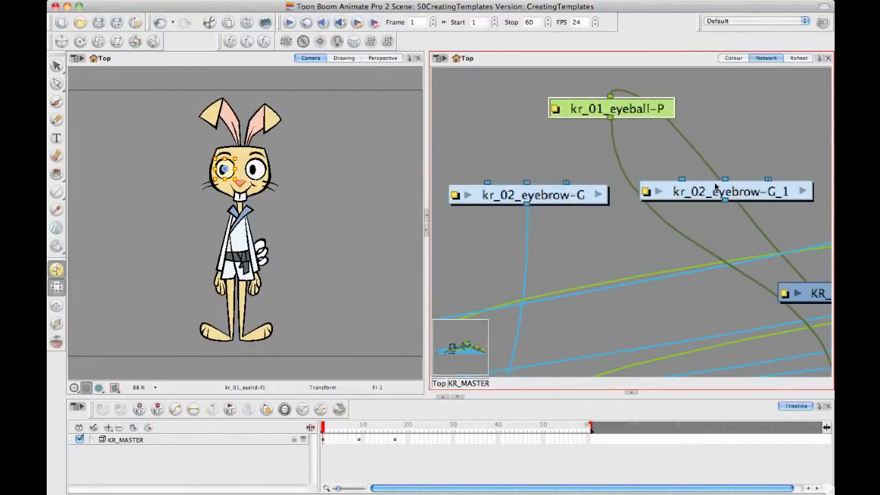
left_click_drag(629, 109, 634, 109)
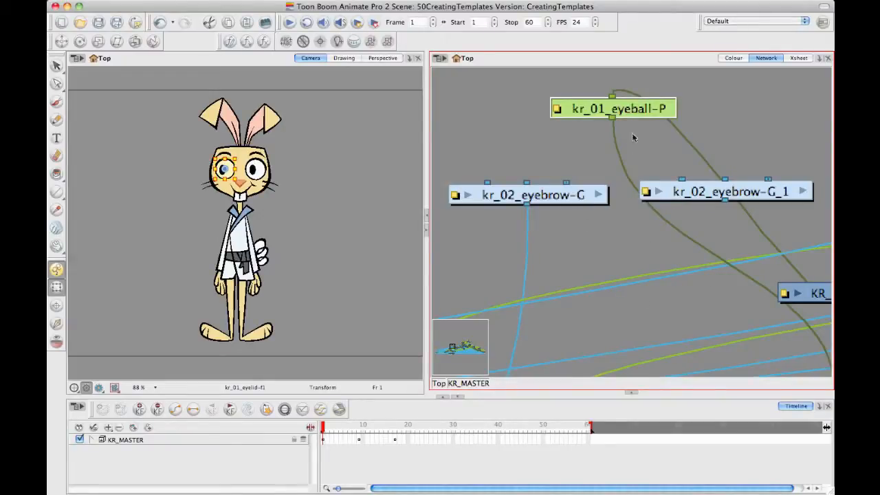
left_click_drag(621, 119, 620, 117)
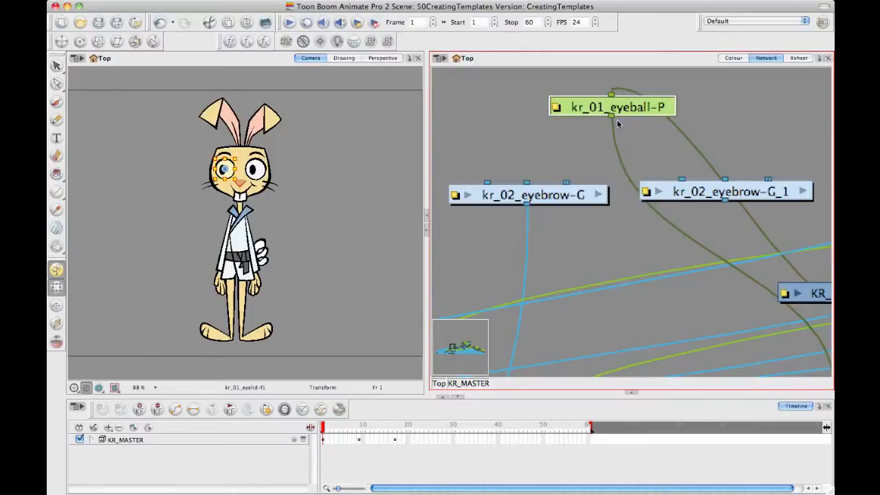
left_click_drag(639, 107, 636, 114)
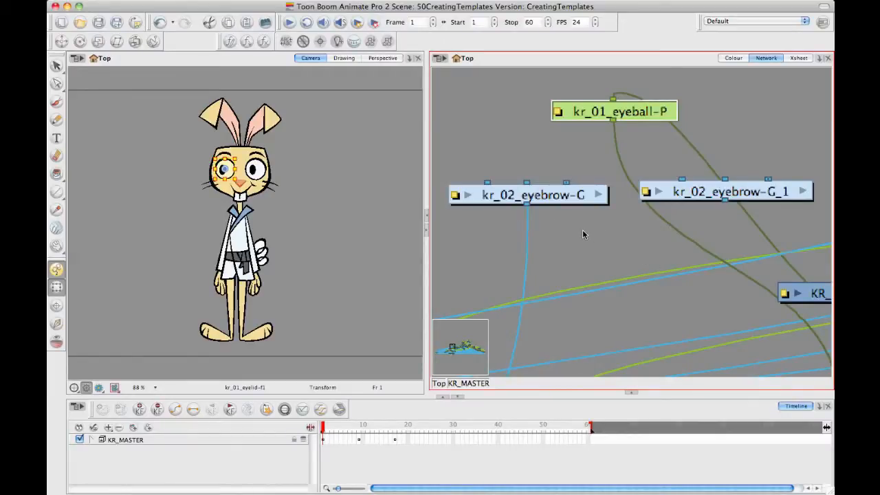
Step: Return the network to the Top level, select the KR_MASTER group and bring the Library view back into sight
left_click(439, 383)
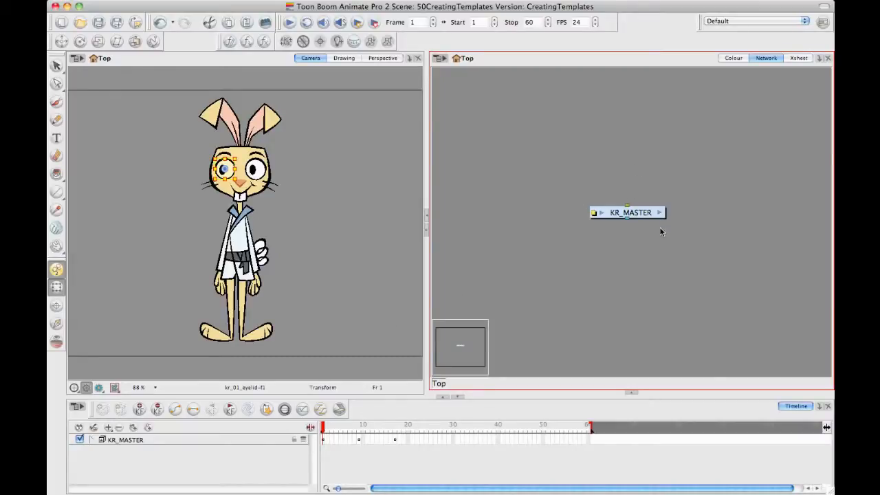
mouse_move(643, 213)
left_mouse_down()
mouse_move(659, 215)
mouse_move(651, 212)
left_mouse_up()
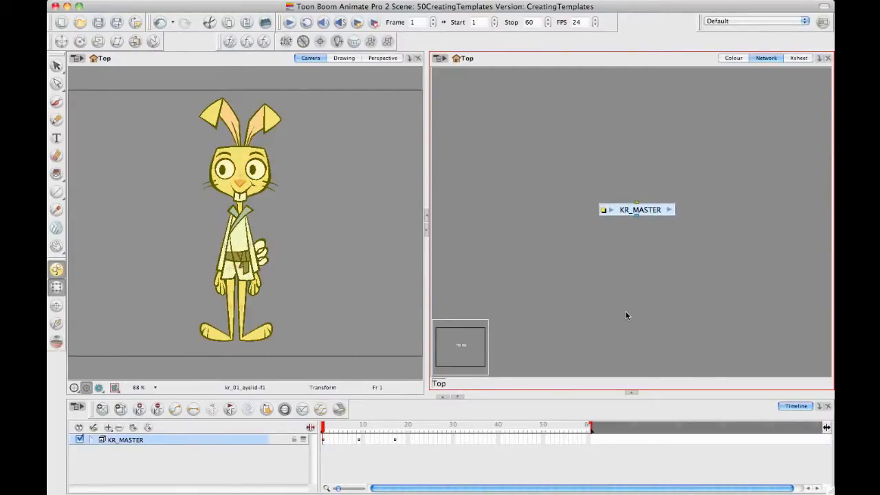
left_click(631, 391)
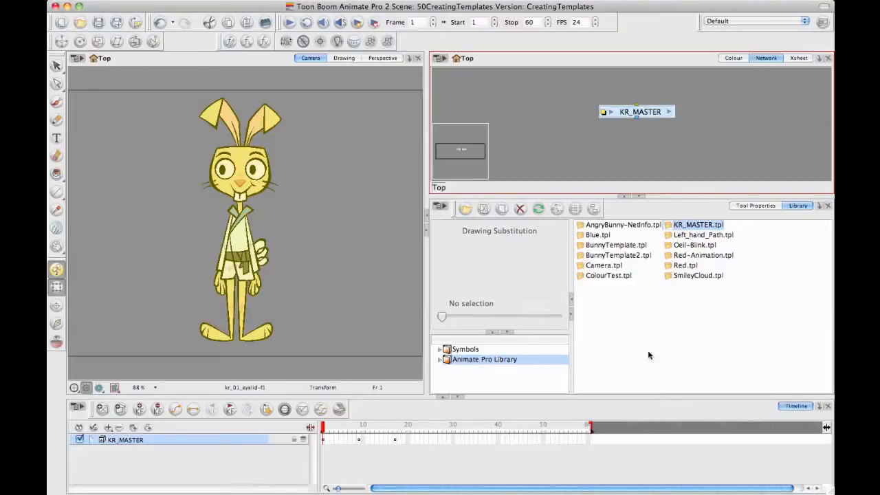
left_click(492, 373)
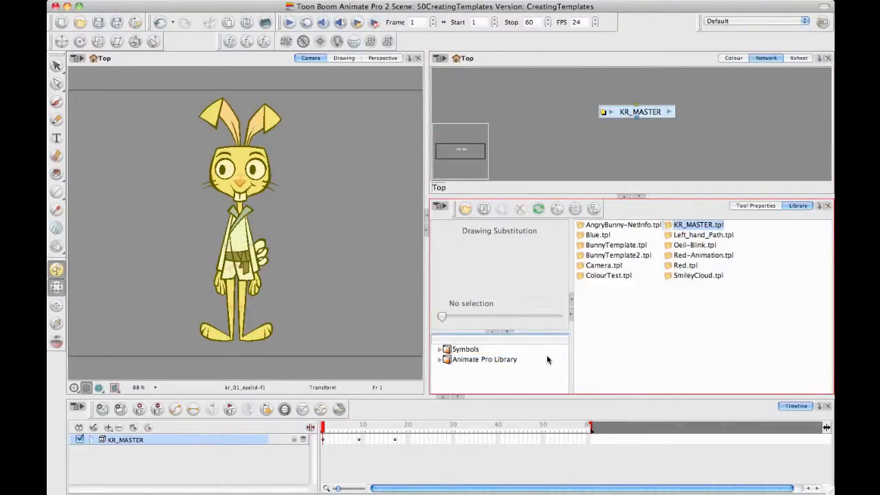